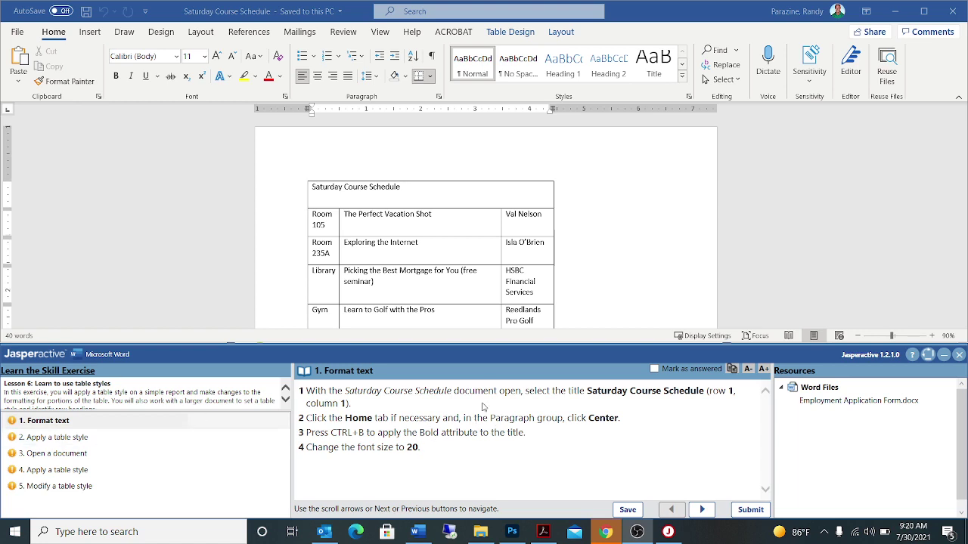
Step: Center and bold the Saturday Course Schedule title row at font size 20, and mark the Format text task as answered
left_click(361, 188)
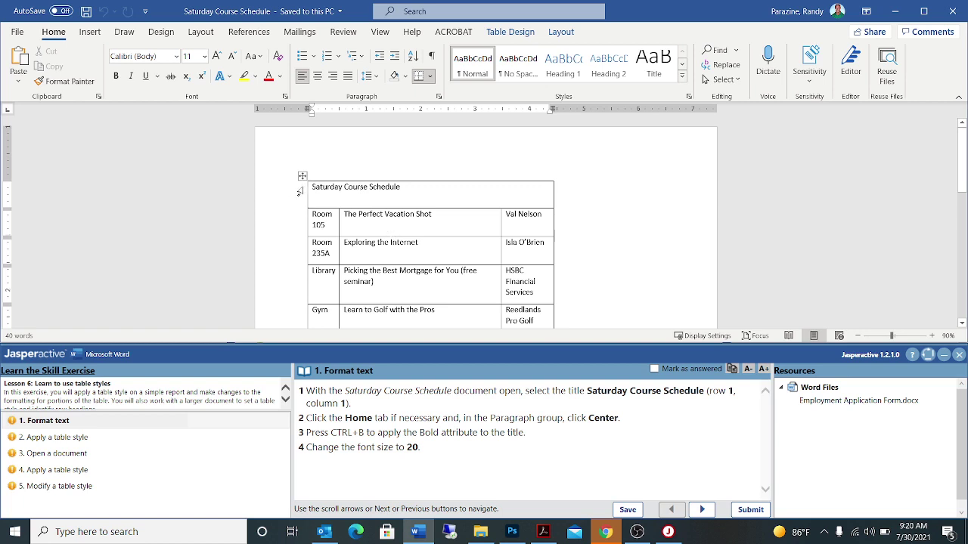
left_click(299, 192)
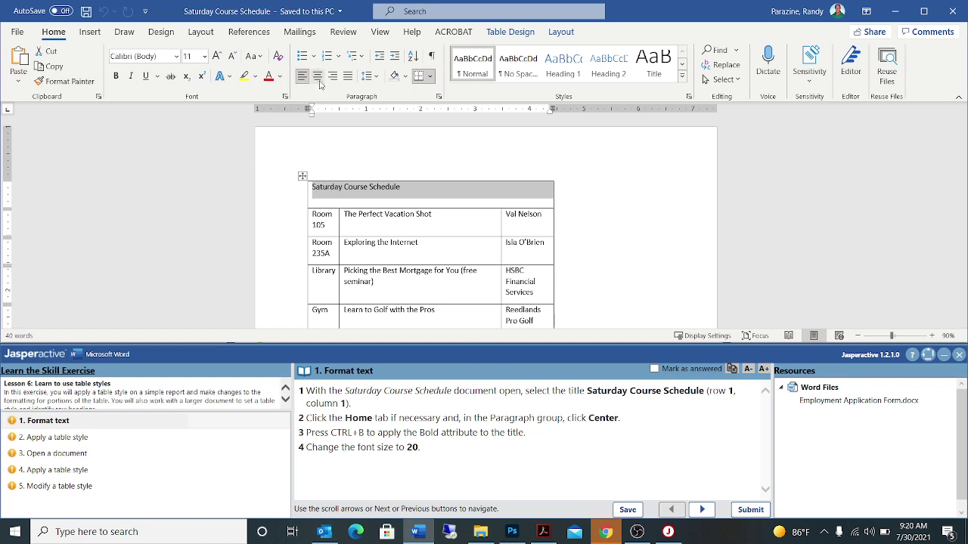
left_click(319, 76)
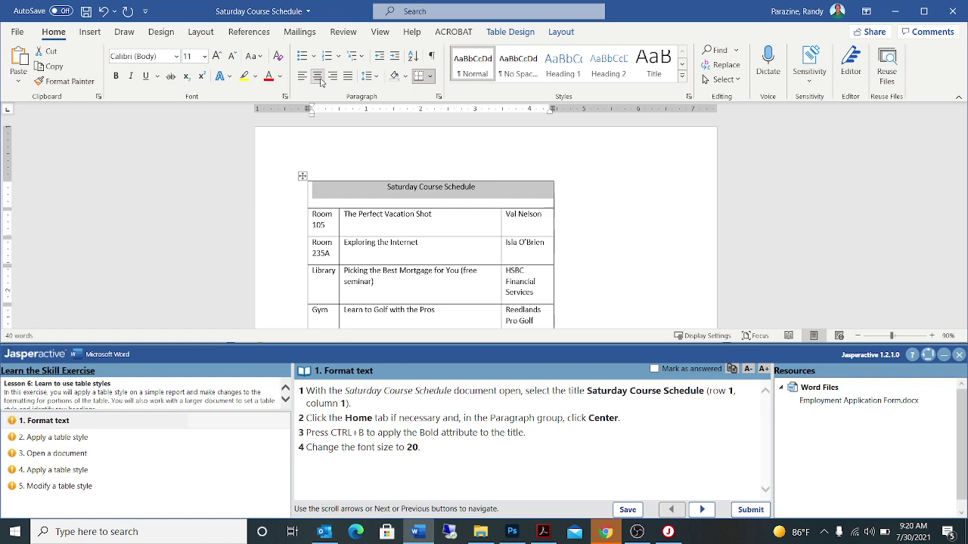
key("ctrl+b")
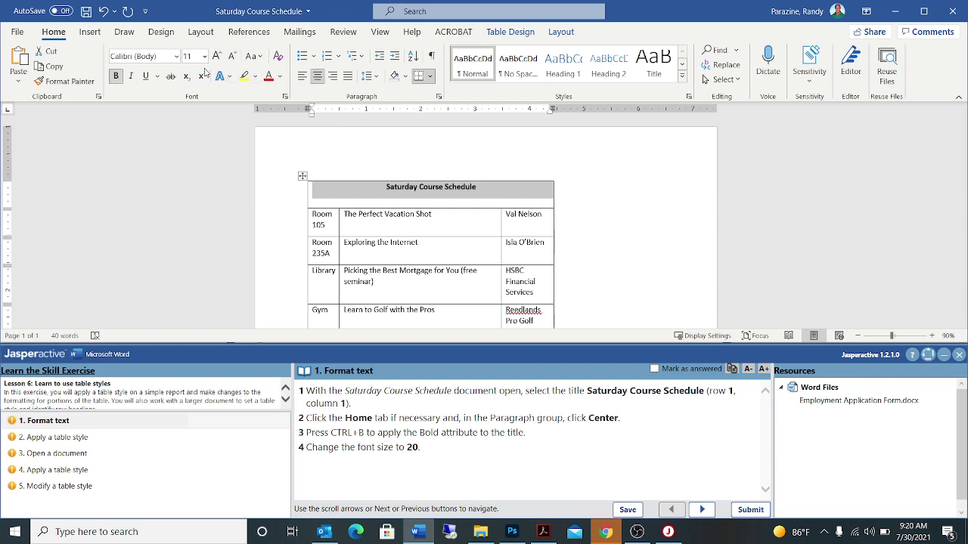
left_click(205, 58)
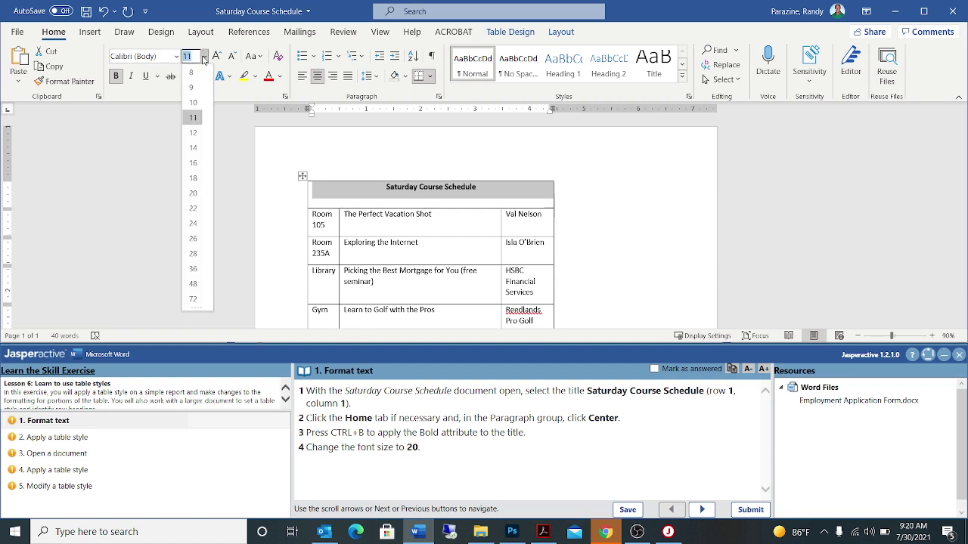
left_click(194, 197)
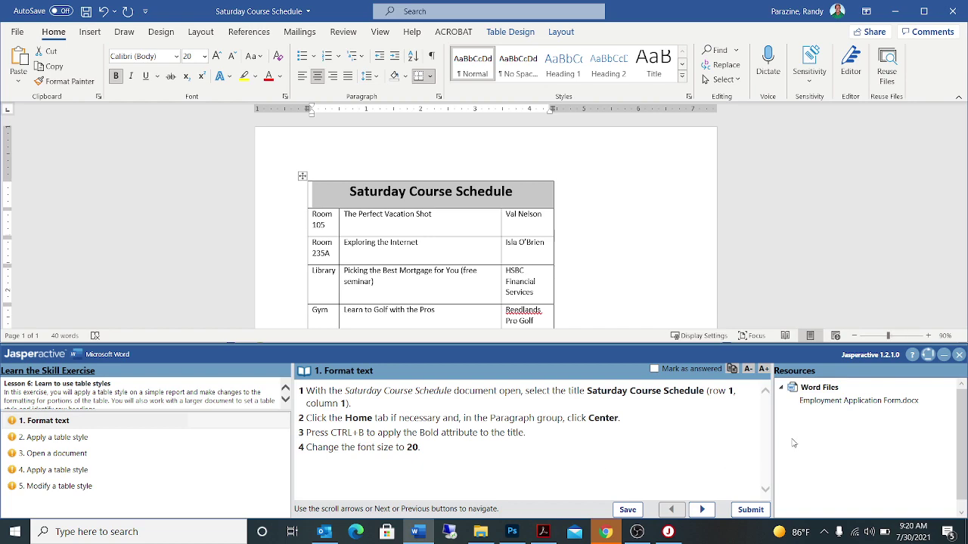
left_click(655, 370)
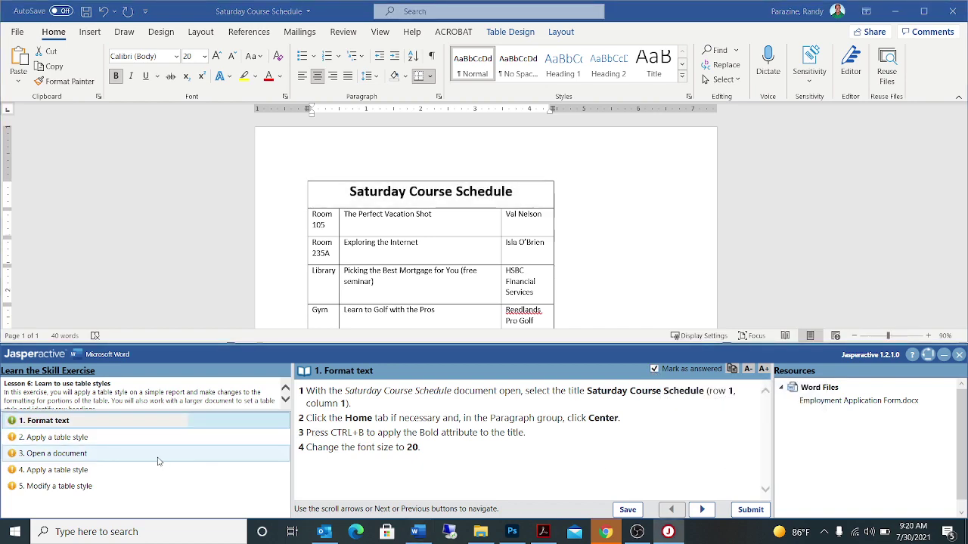
left_click(152, 437)
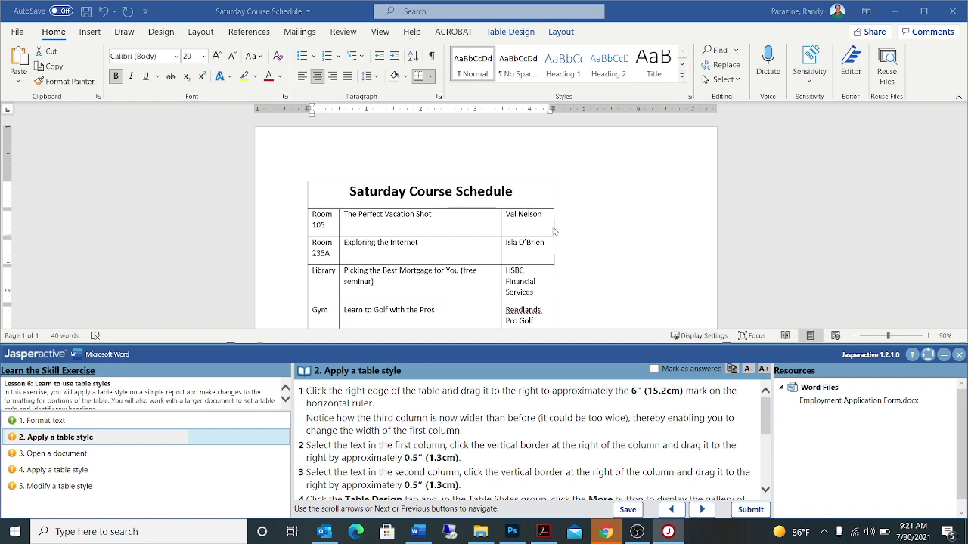
Step: Widen the table by moving its outer right edge to about the 6-inch mark on the horizontal ruler
left_click(553, 226)
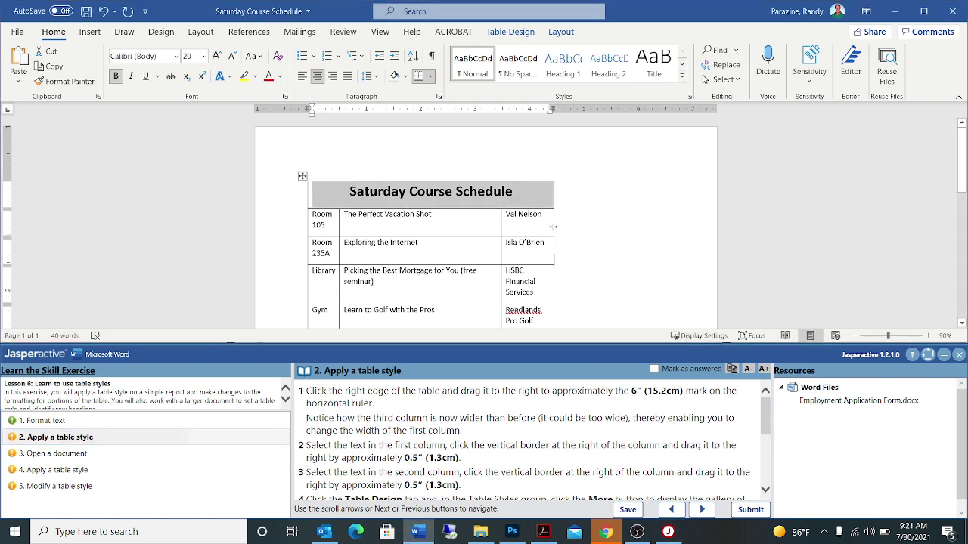
left_click(577, 217)
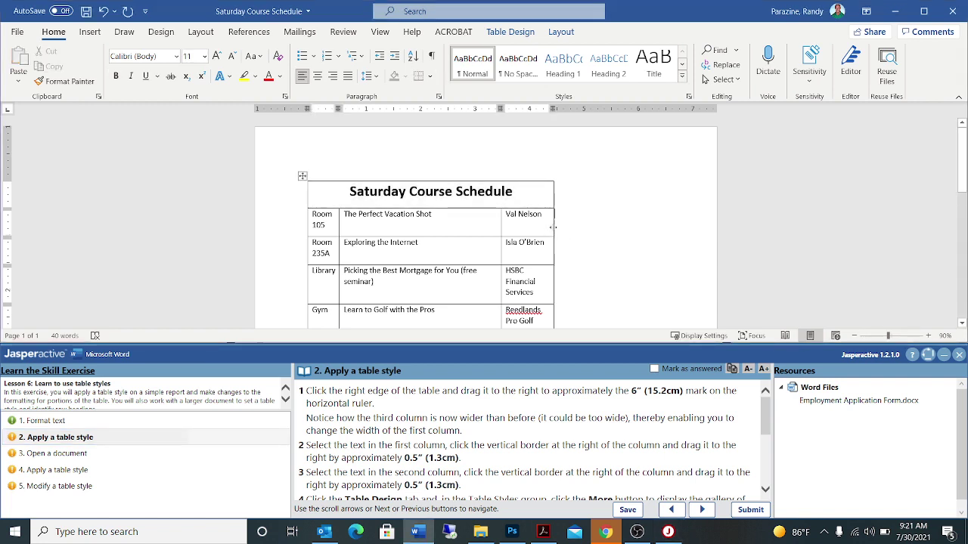
left_click_drag(552, 226, 638, 234)
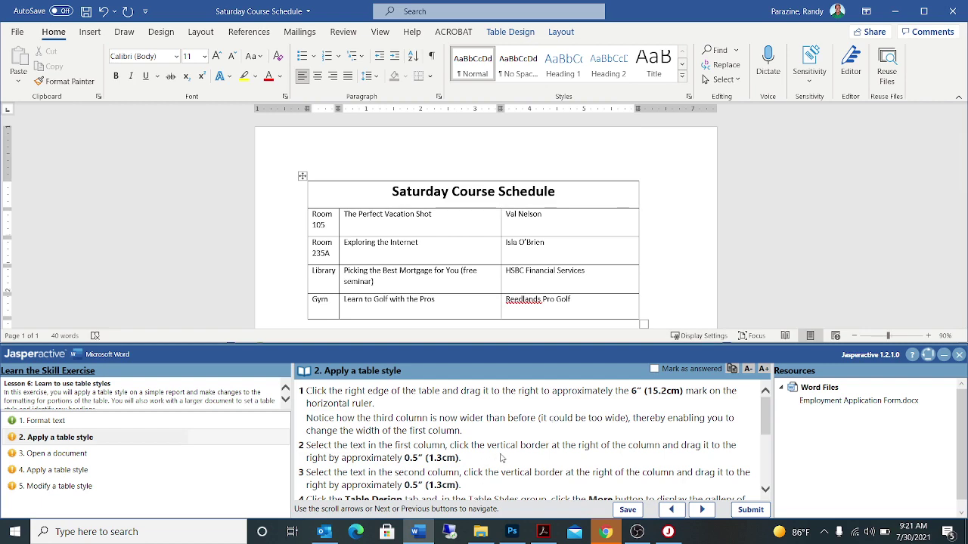
Step: Select the first column's text from Room 105 to Gym and widen that column by about 0.5 inch
scroll(500, 451, "down", 2)
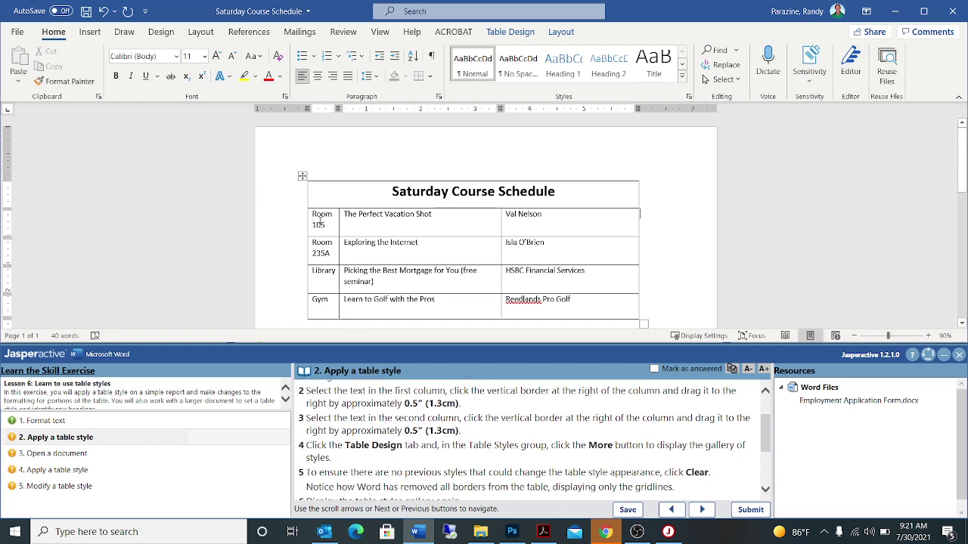
left_click_drag(313, 213, 327, 303)
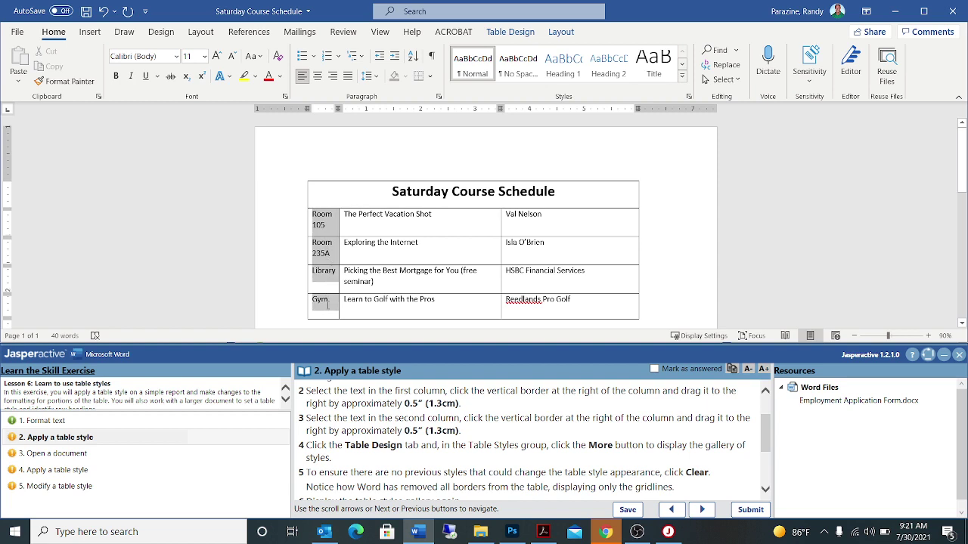
left_click_drag(326, 302, 327, 304)
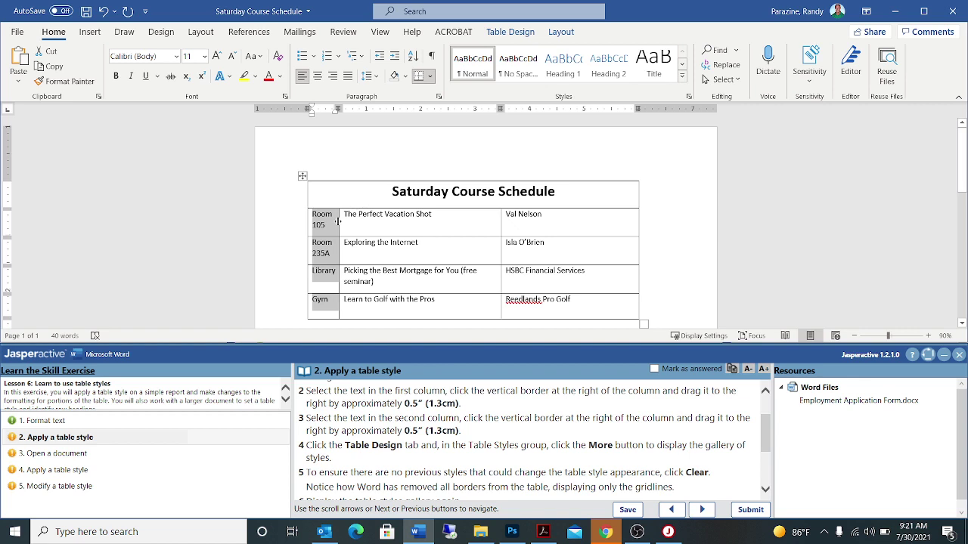
left_click_drag(338, 221, 367, 220)
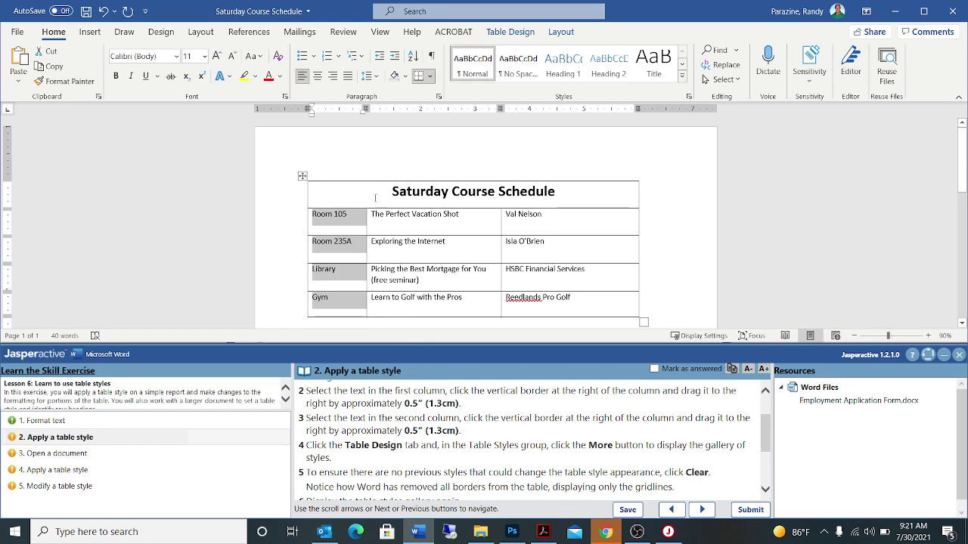
Step: Clear the existing table style from the Saturday Course Schedule table
left_click(433, 172)
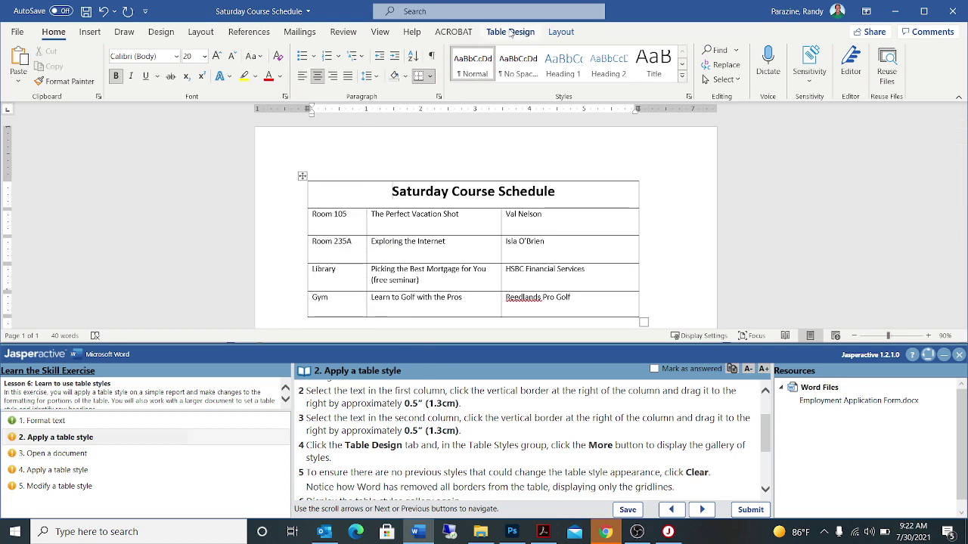
left_click(510, 32)
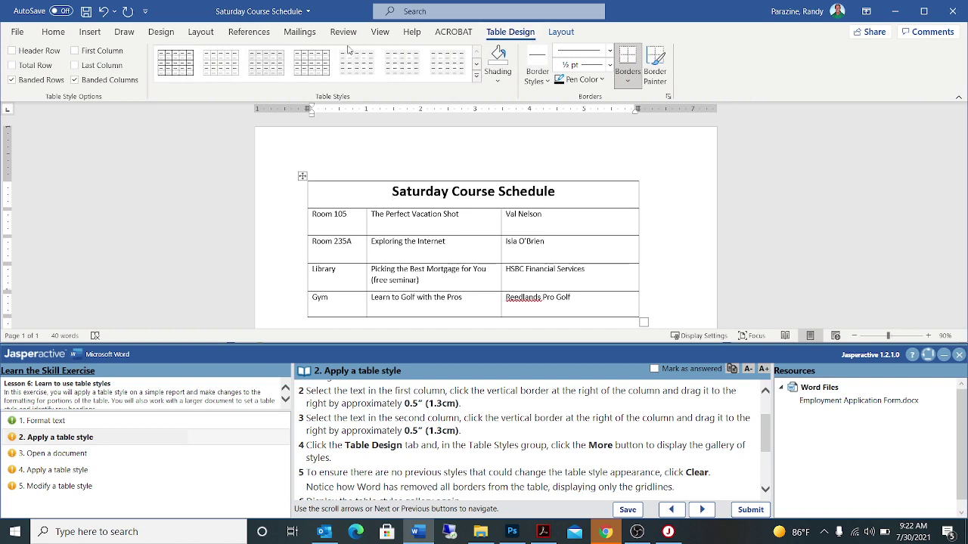
left_click(476, 76)
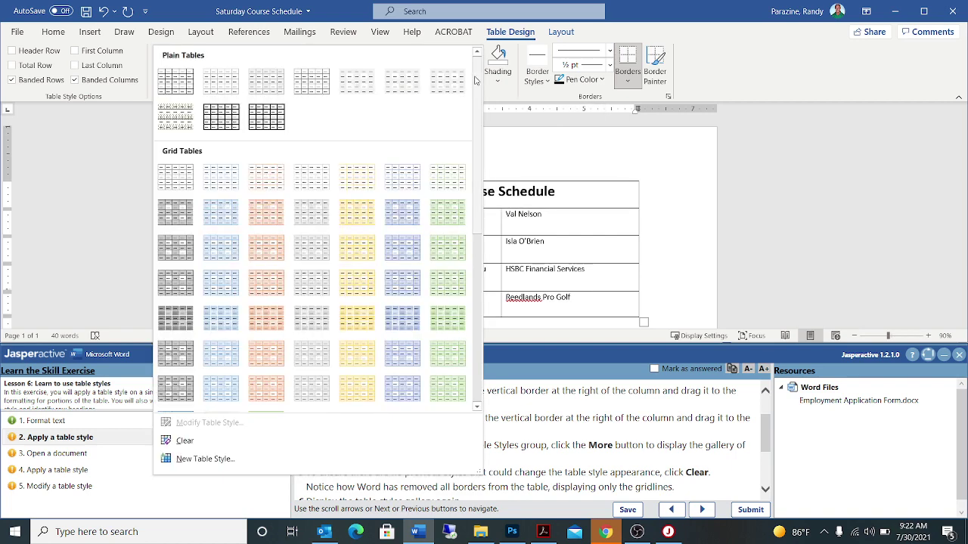
left_click(832, 279)
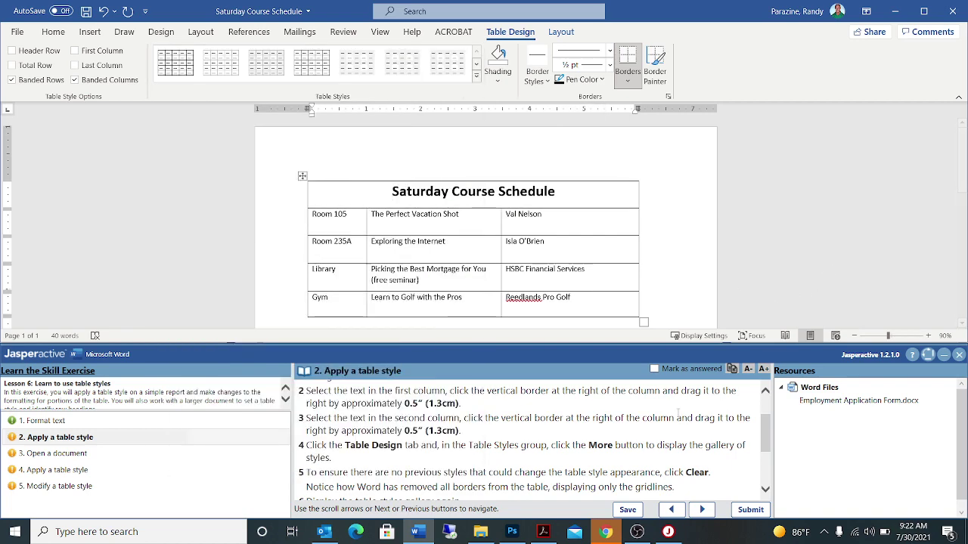
scroll(393, 468, "down", 3)
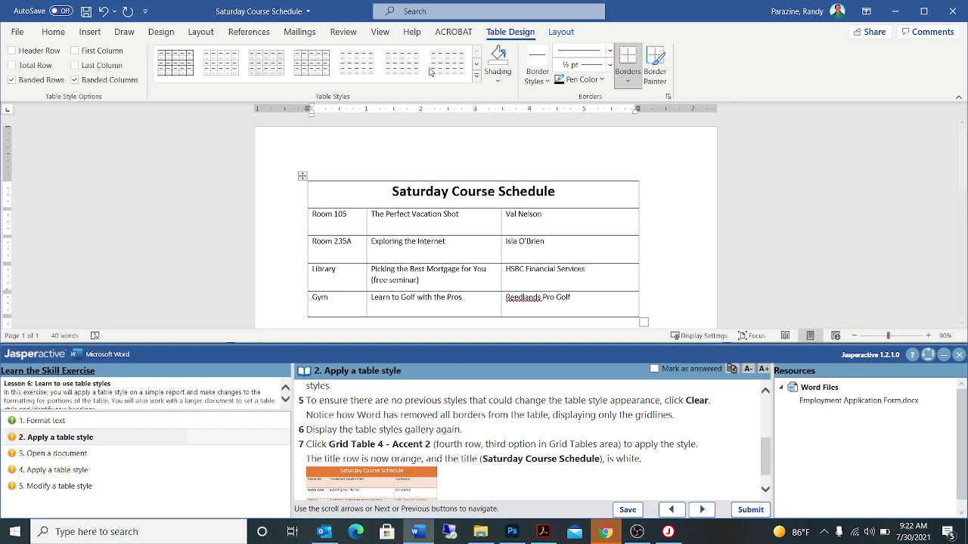
left_click(475, 78)
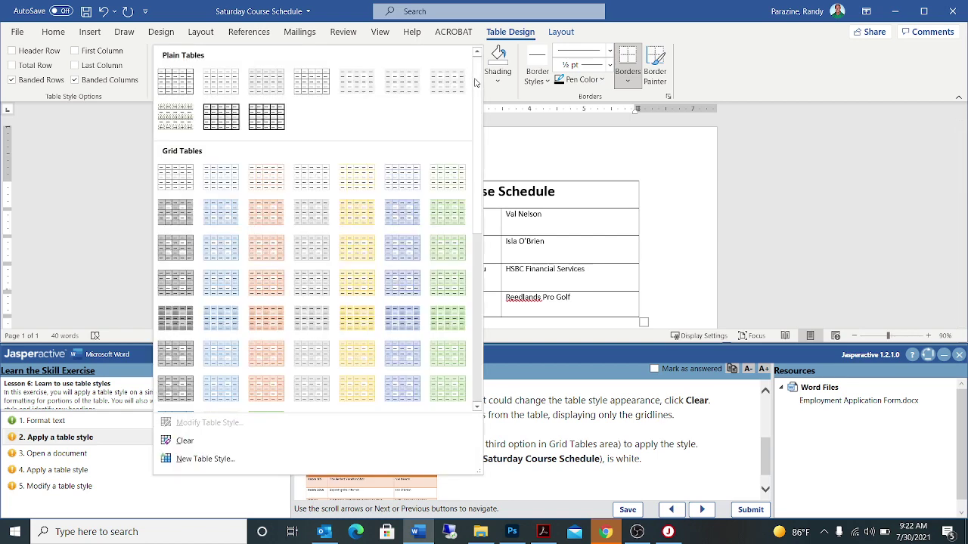
left_click(186, 441)
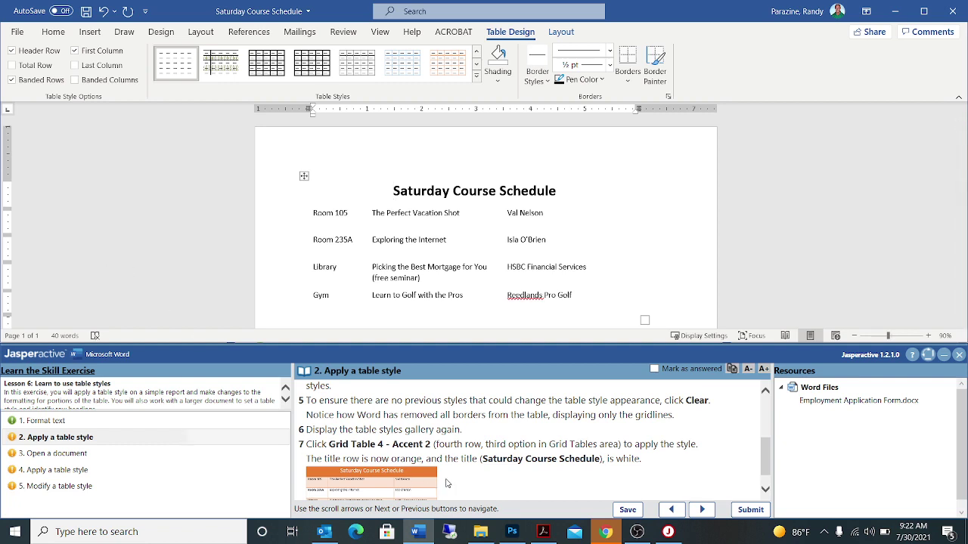
Step: Apply the Grid Table 4 - Accent 2 style to the schedule table and mark the Apply a table style task as answered
left_click(561, 35)
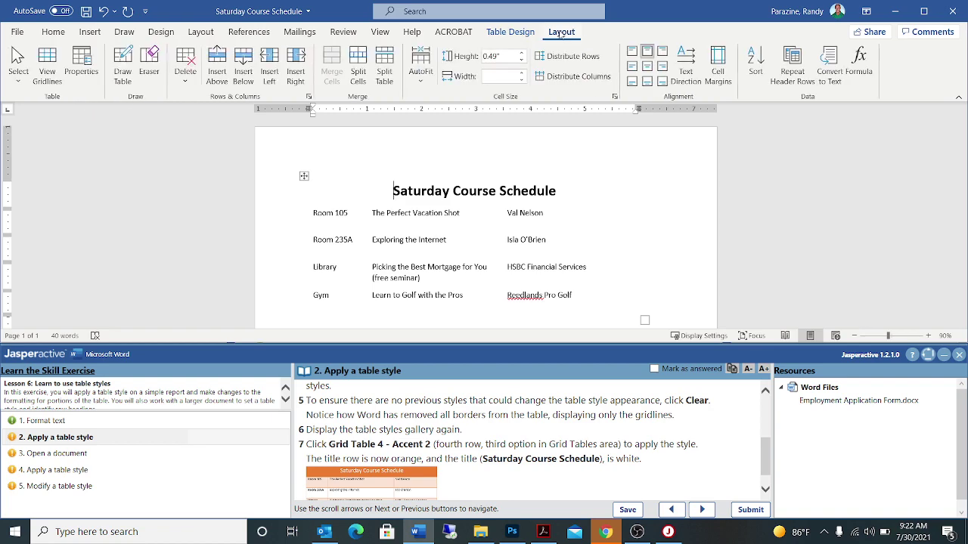
left_click(515, 33)
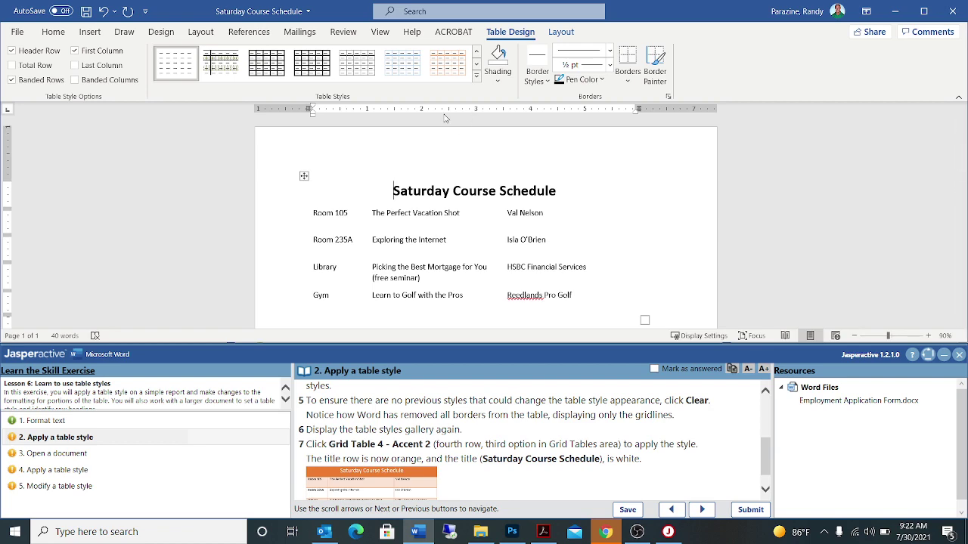
left_click(475, 75)
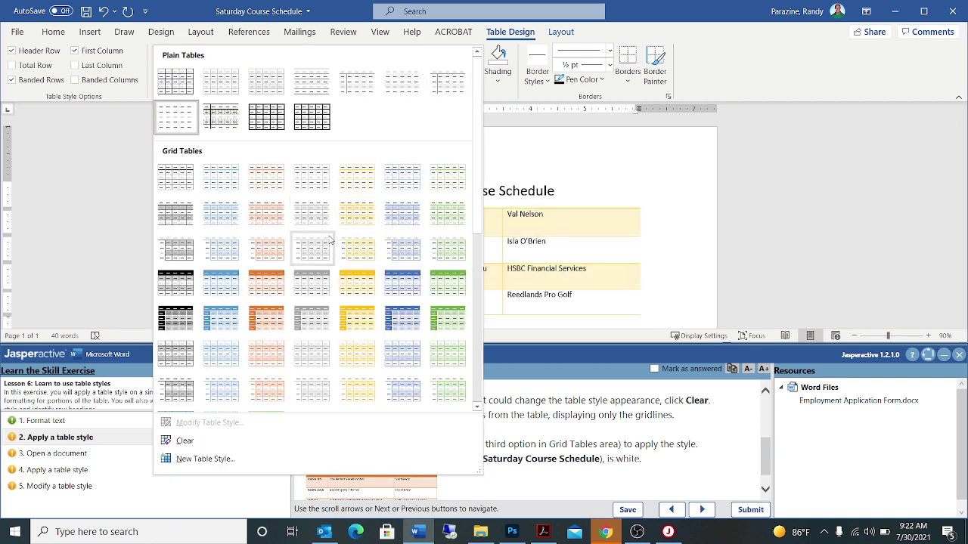
left_click(270, 283)
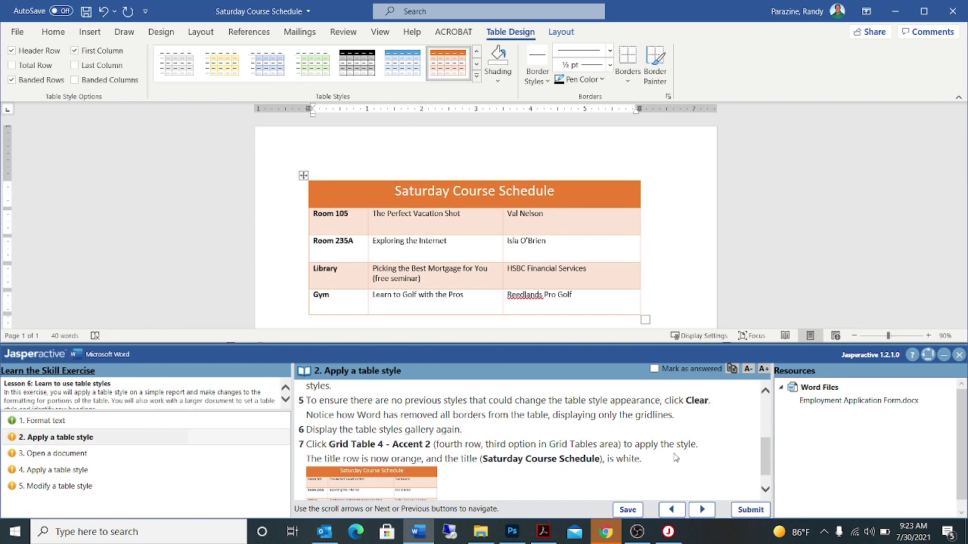
scroll(674, 457, "down", 2)
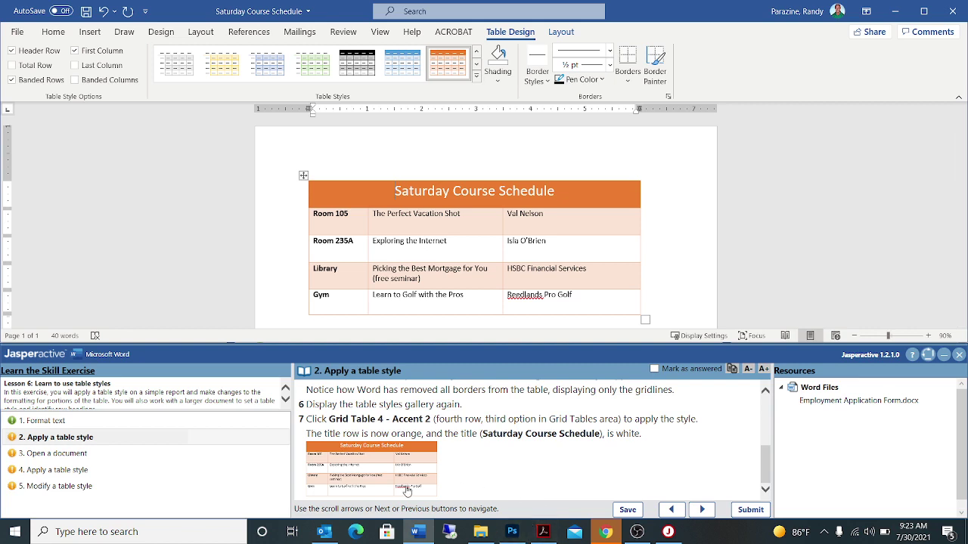
left_click(654, 369)
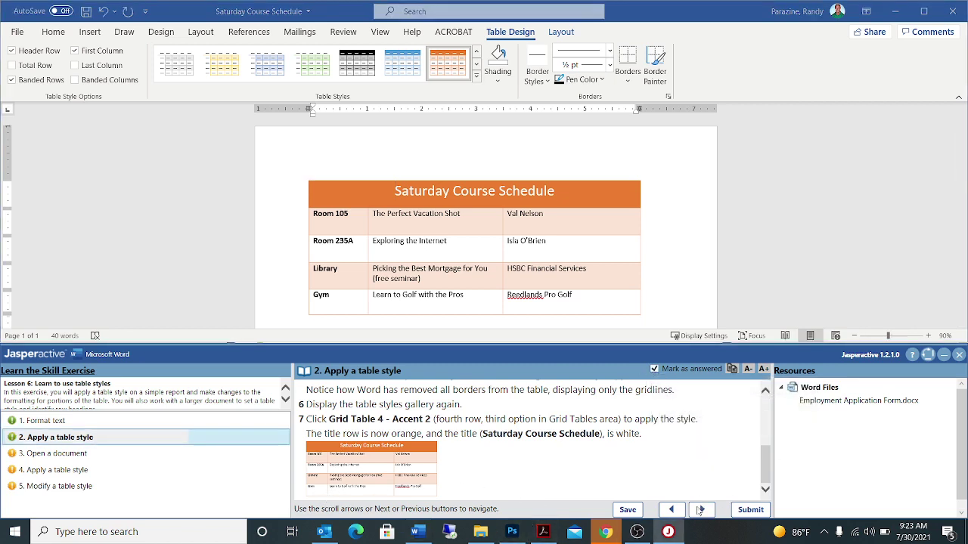
left_click(700, 511)
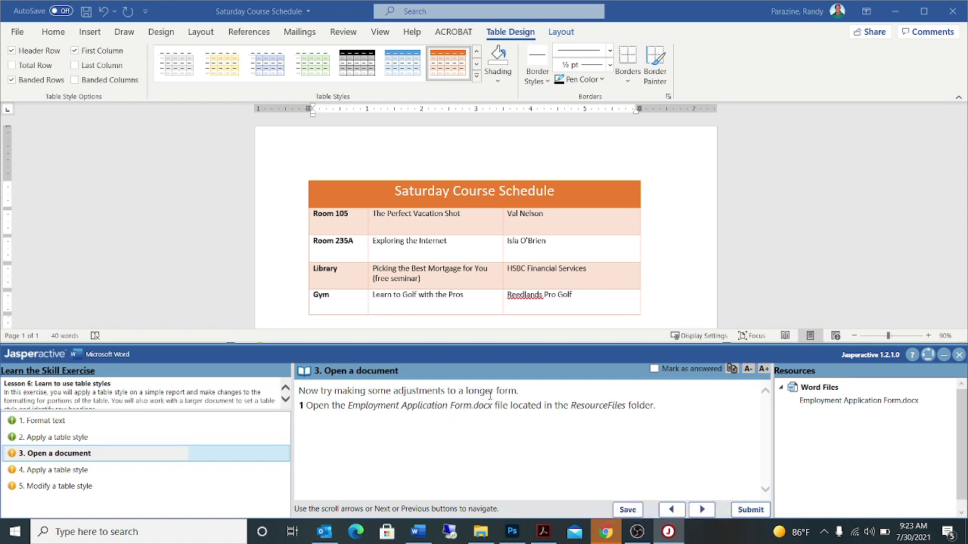
Step: Open Employment Application Form from the Jasperactive ResourceFiles folder and mark the Open a document task as answered
left_click(17, 32)
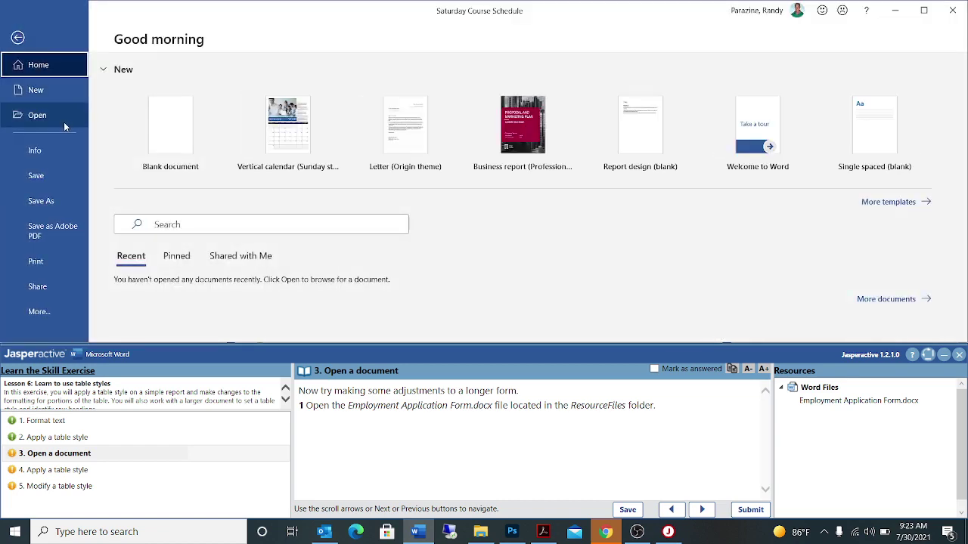
left_click(62, 121)
left_click(171, 262)
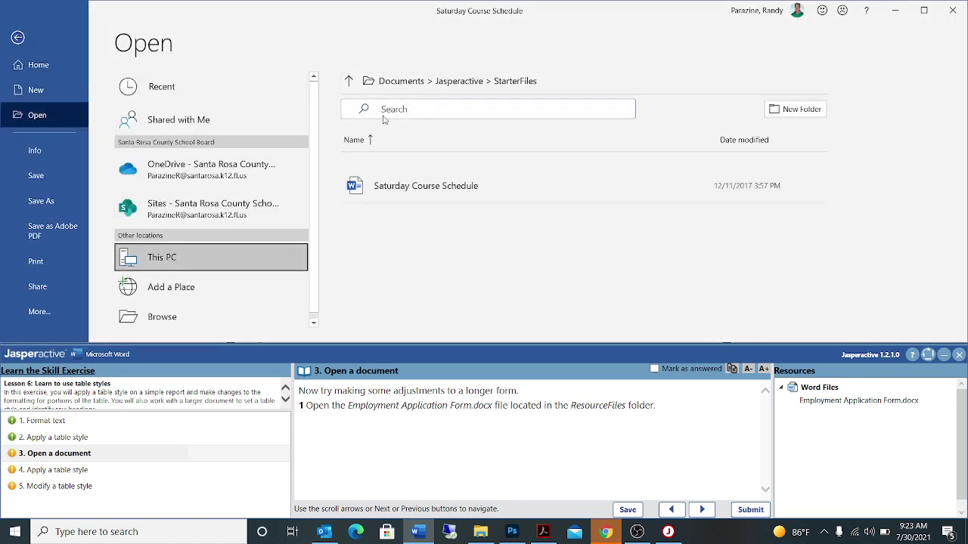
left_click(349, 81)
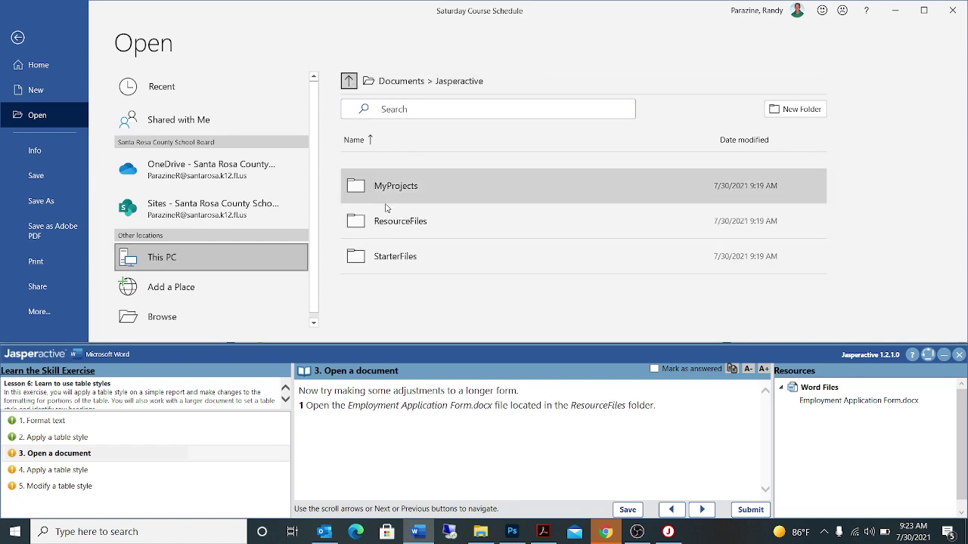
left_click(395, 230)
left_click(415, 195)
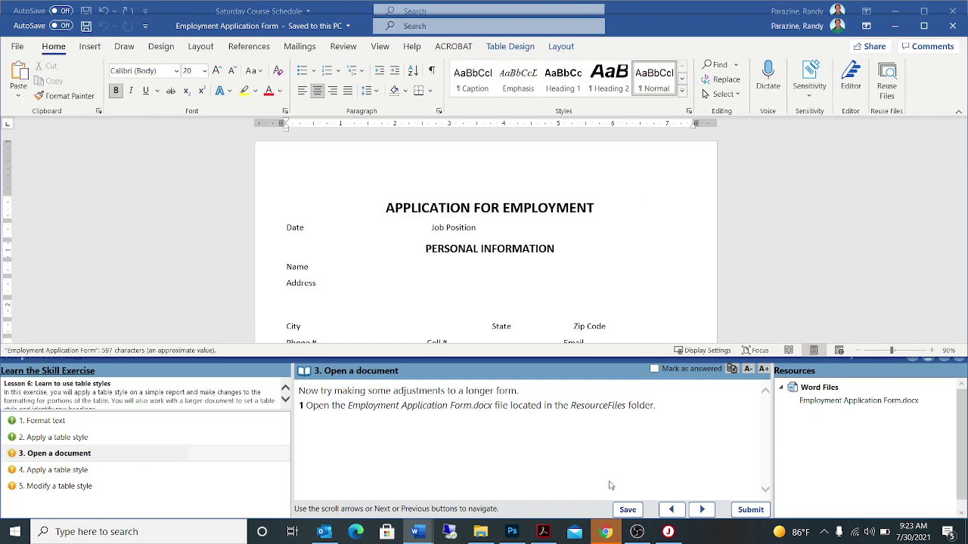
left_click(655, 370)
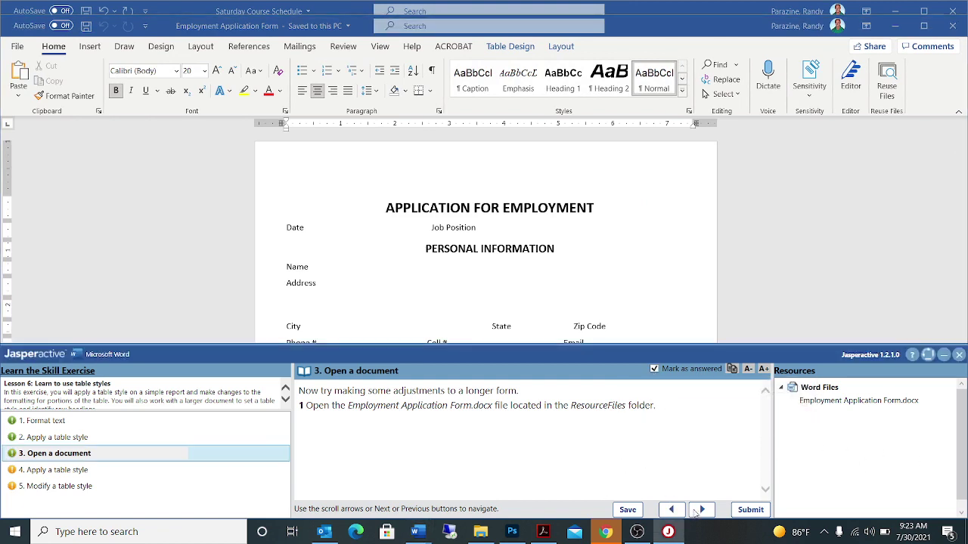
left_click(696, 511)
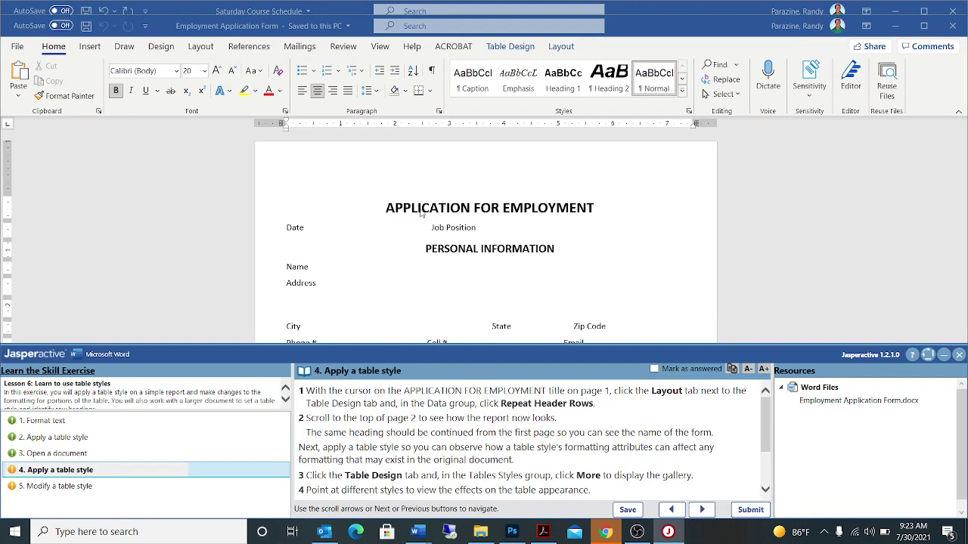
Step: Set the APPLICATION FOR EMPLOYMENT title row to repeat as a header row and check the top of page 2
left_click(386, 207)
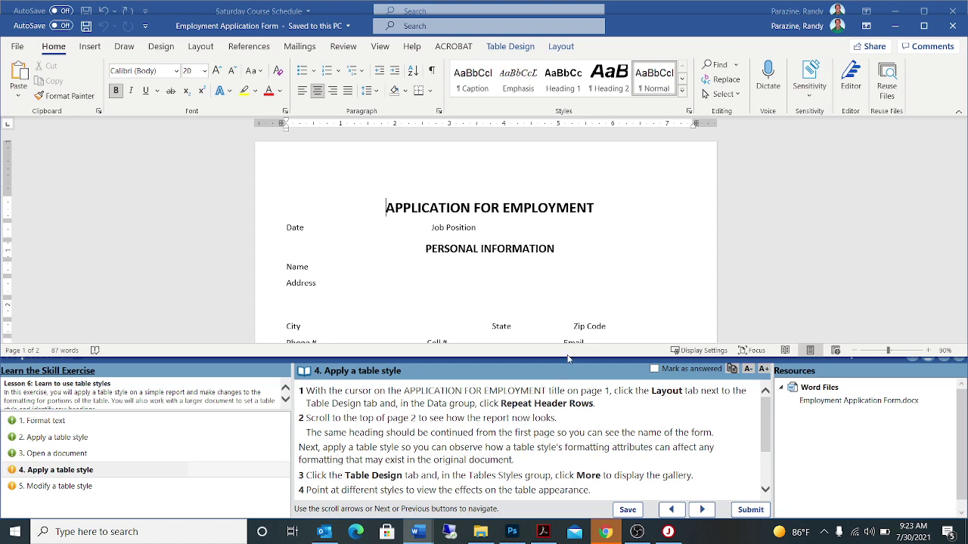
left_click(558, 48)
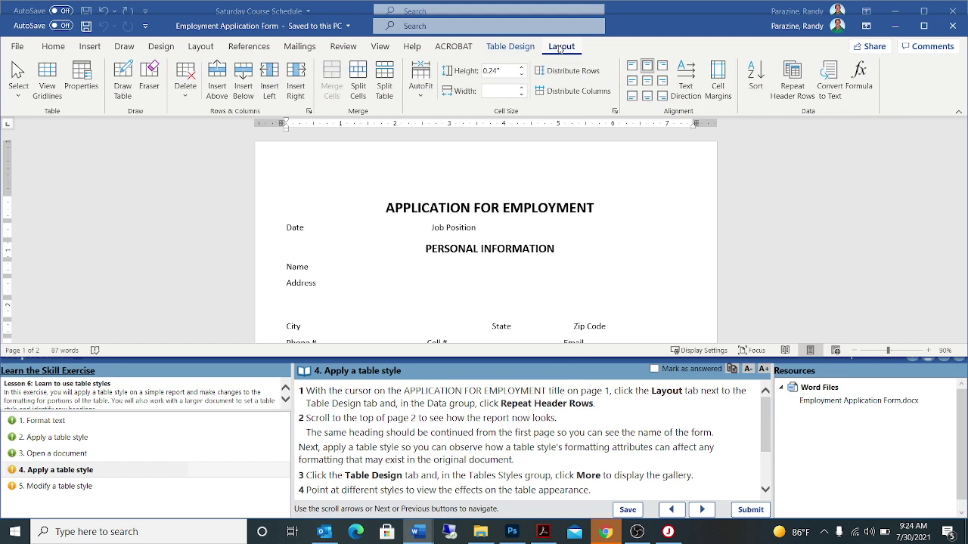
left_click(797, 75)
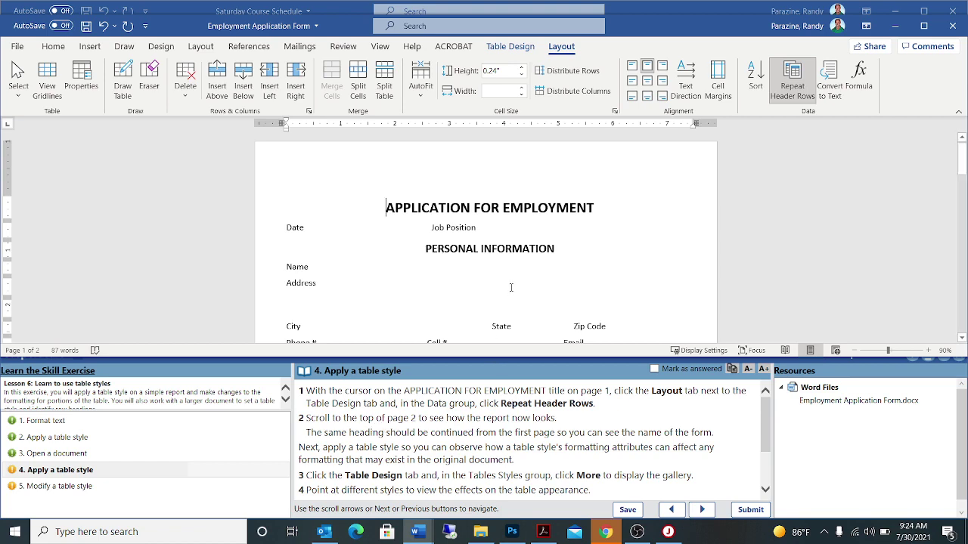
scroll(510, 290, "down", 10)
scroll(510, 287, "down", 5)
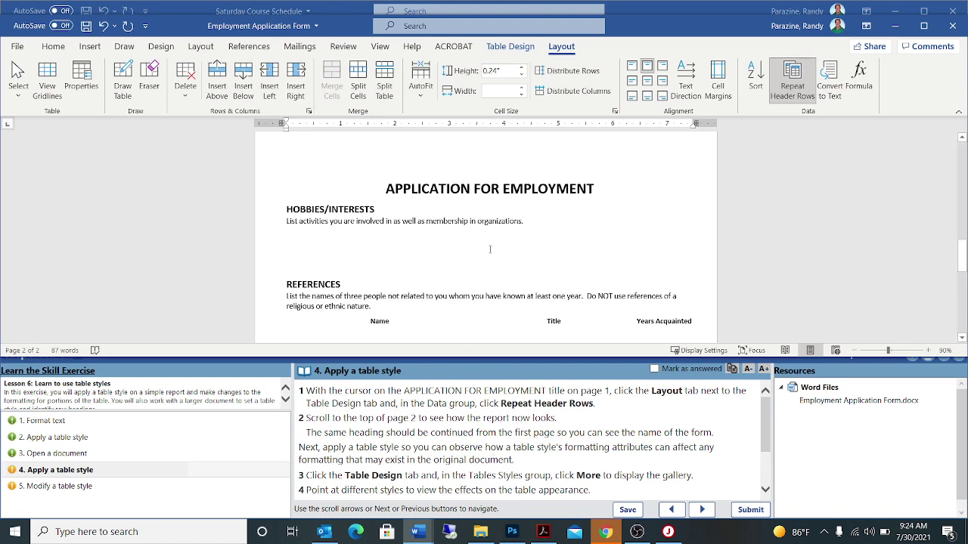
key("ctrl+Home")
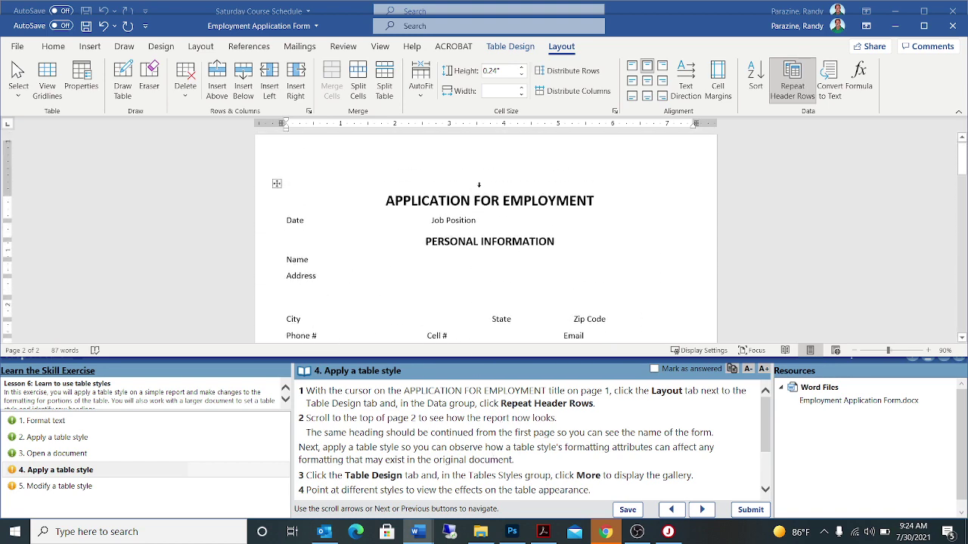
Step: Preview different table styles on the employment application form without applying one
left_click(502, 46)
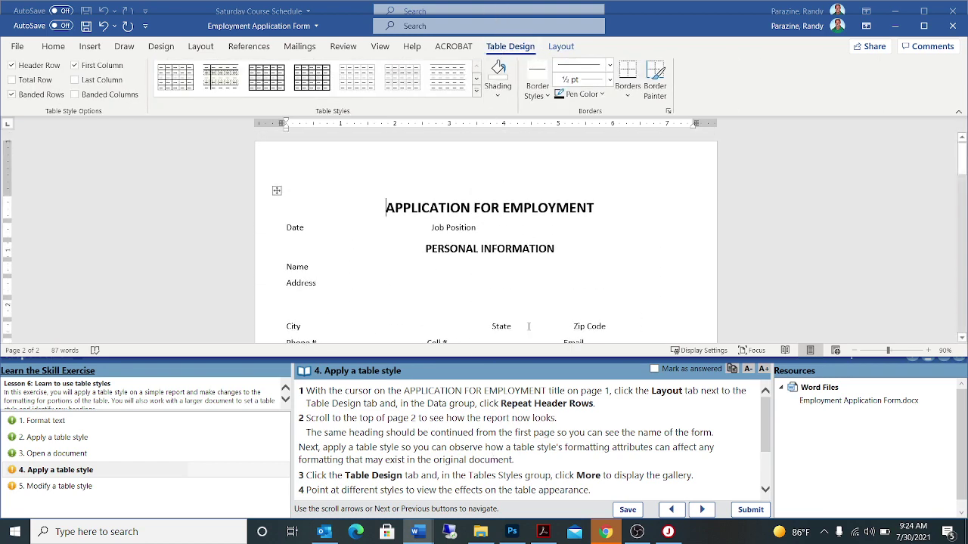
scroll(681, 449, "down", 3)
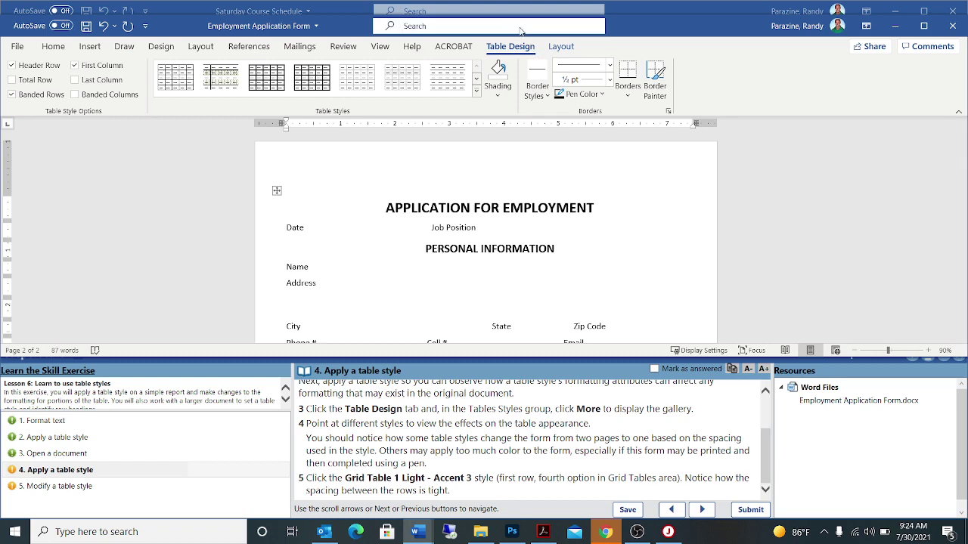
left_click(477, 92)
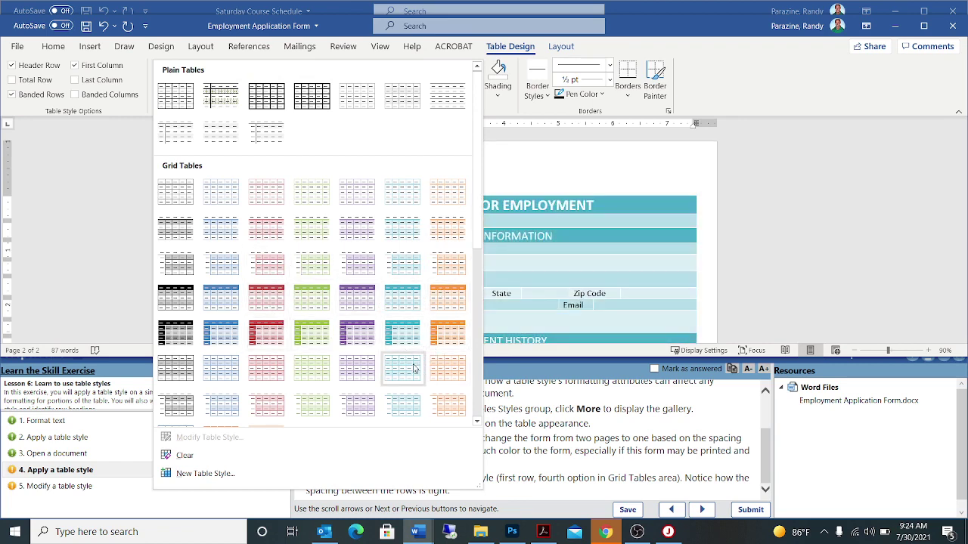
left_click(803, 227)
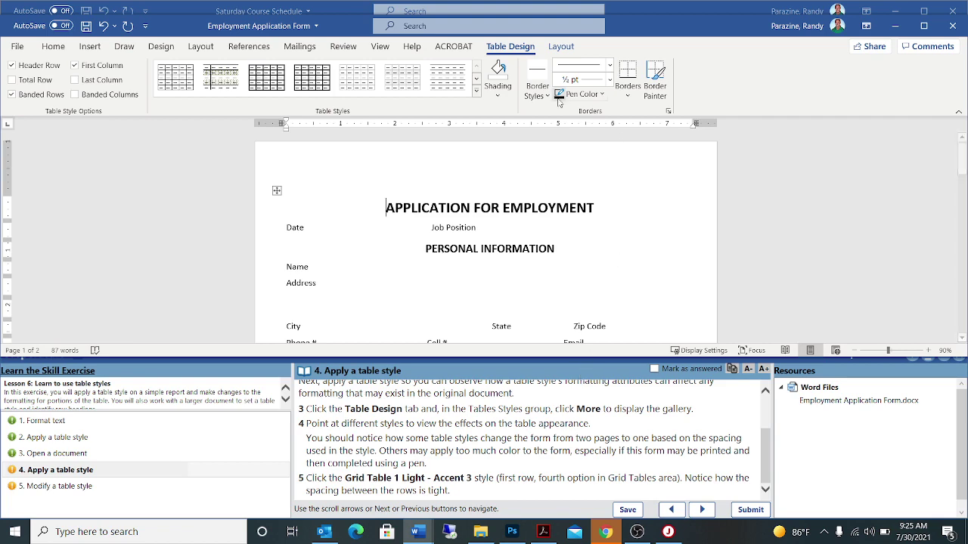
Step: Apply the Grid Table 1 Light - Accent 3 style to the form and mark the Apply a table style task as answered
left_click(477, 92)
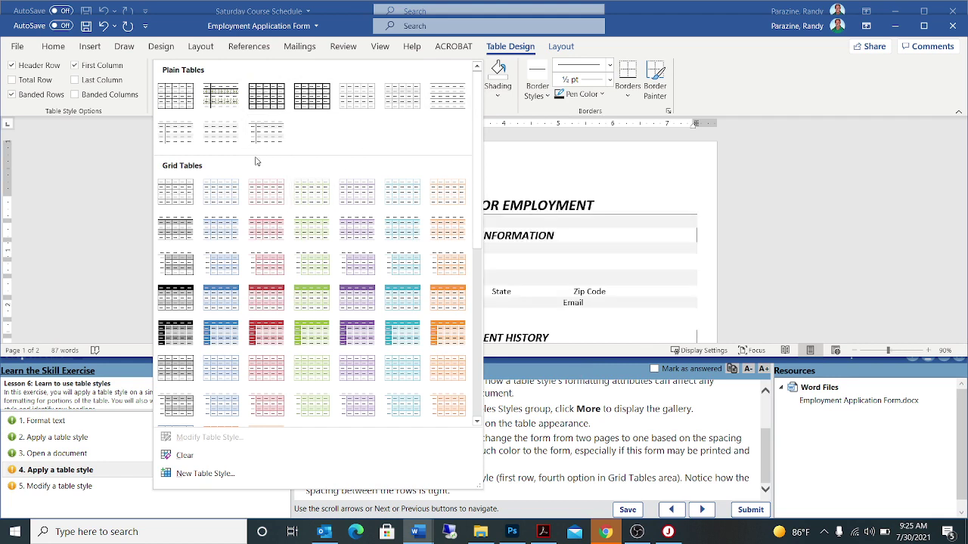
left_click(310, 203)
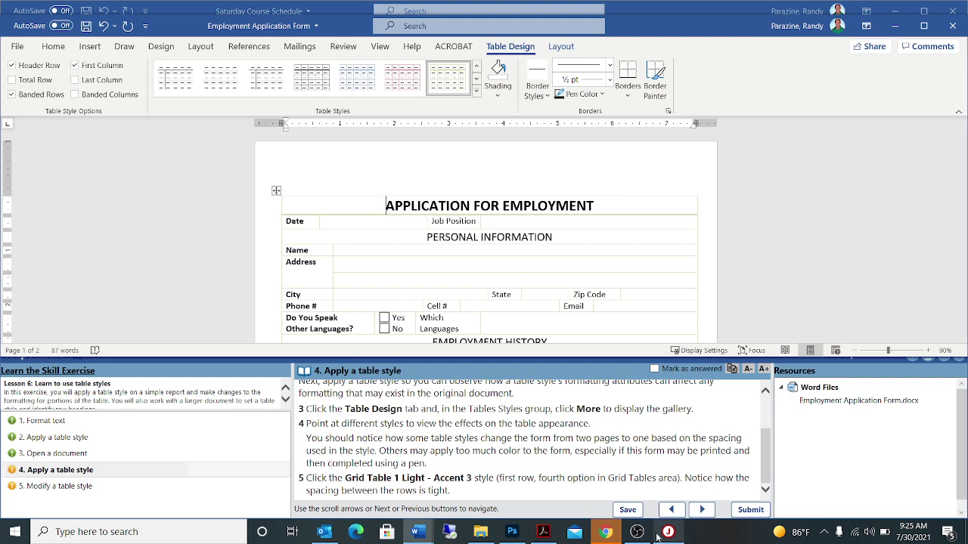
left_click(655, 369)
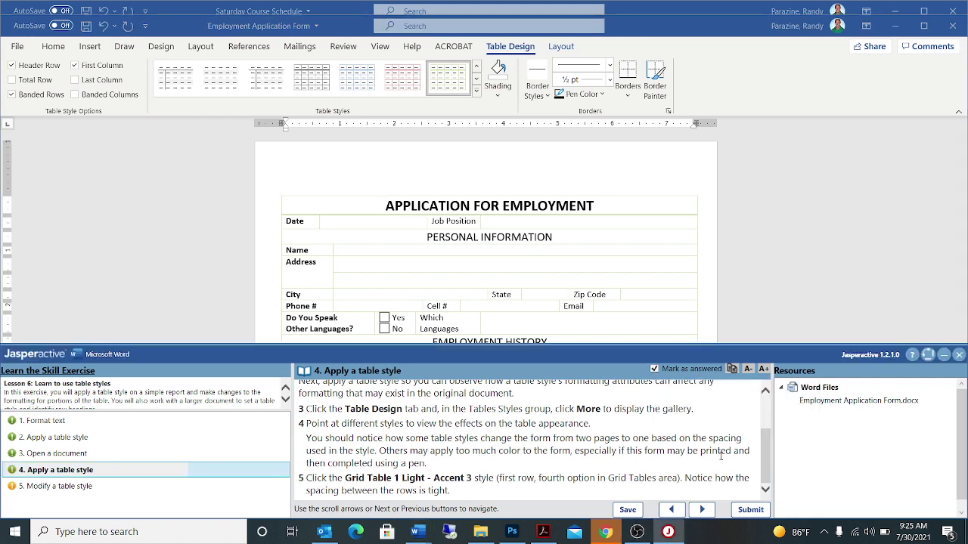
left_click(702, 510)
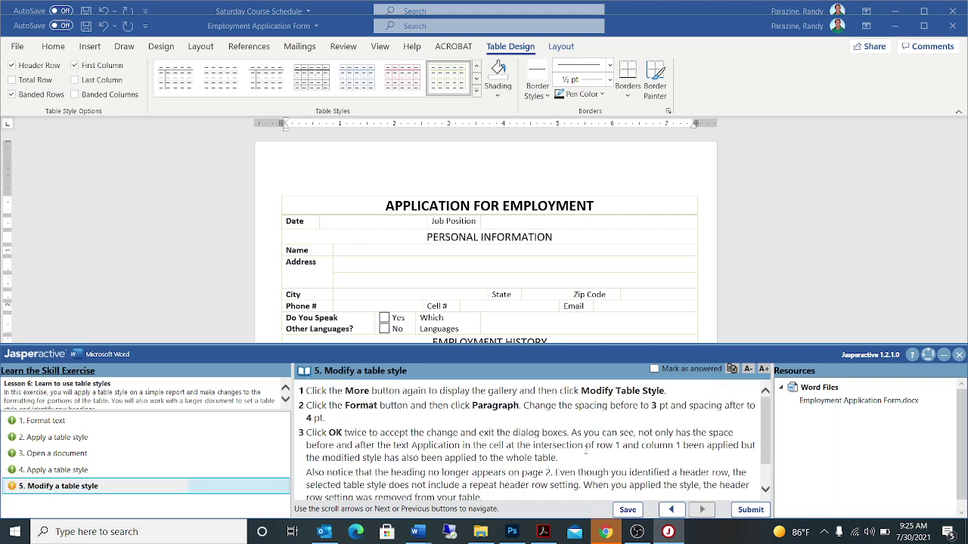
Step: Modify the Grid Table 1 Light - Accent 3 style by setting its paragraph spacing before to 3 pt
left_click(476, 90)
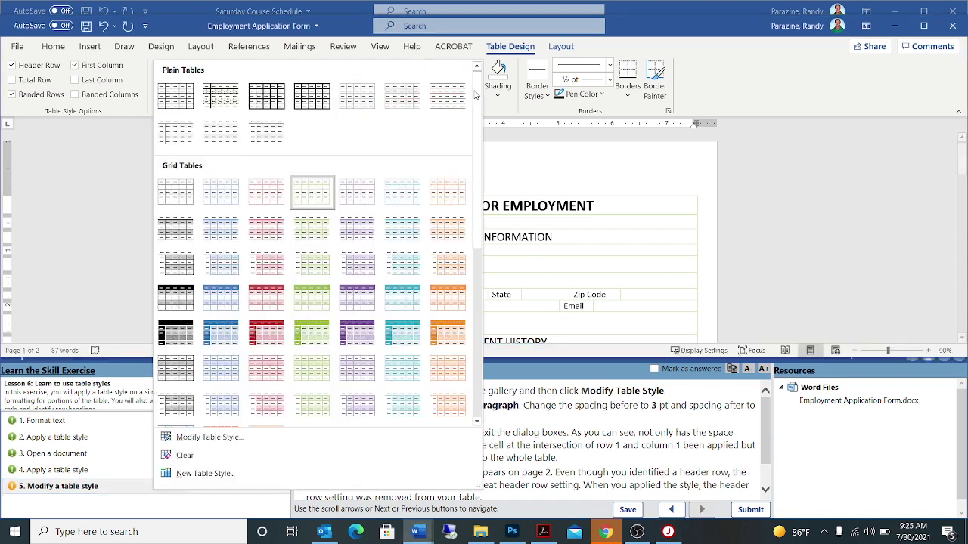
left_click(203, 437)
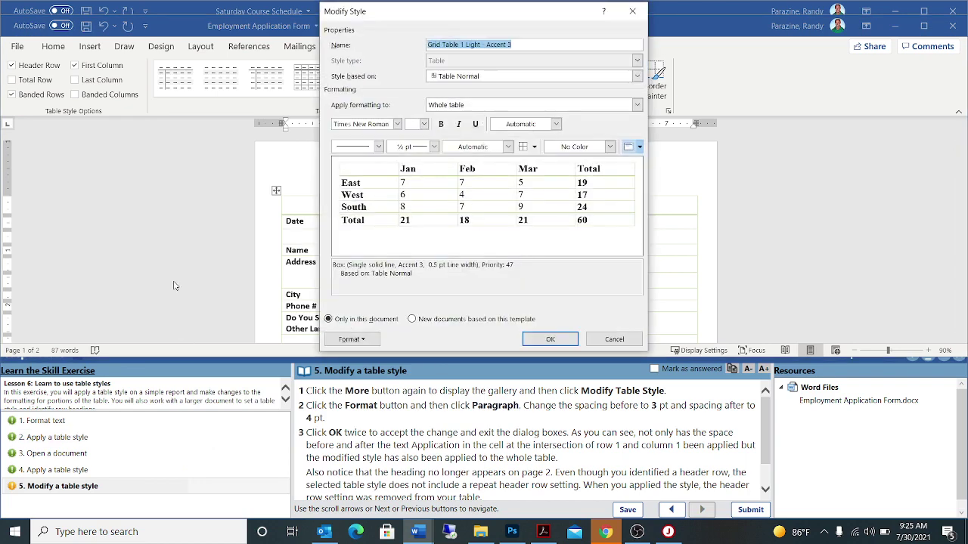
left_click(352, 339)
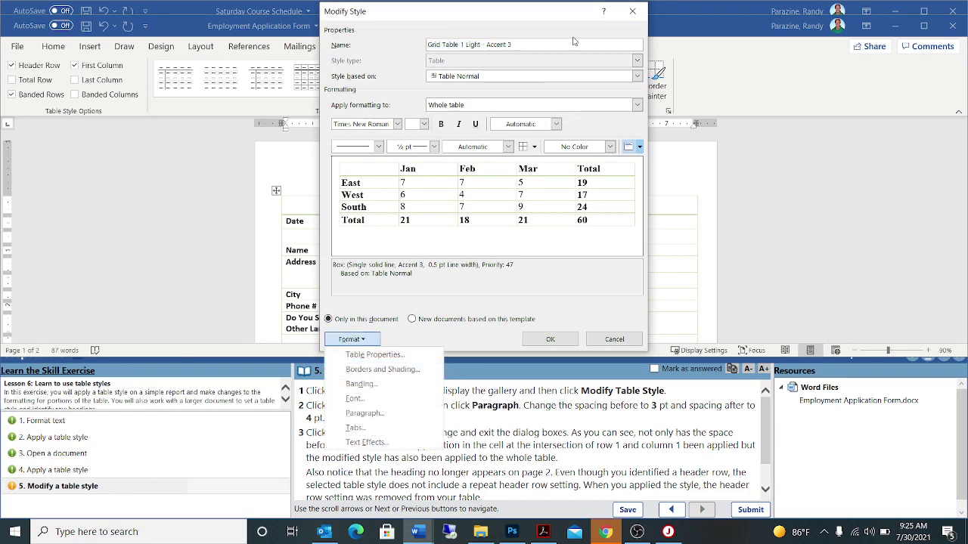
left_click(524, 7)
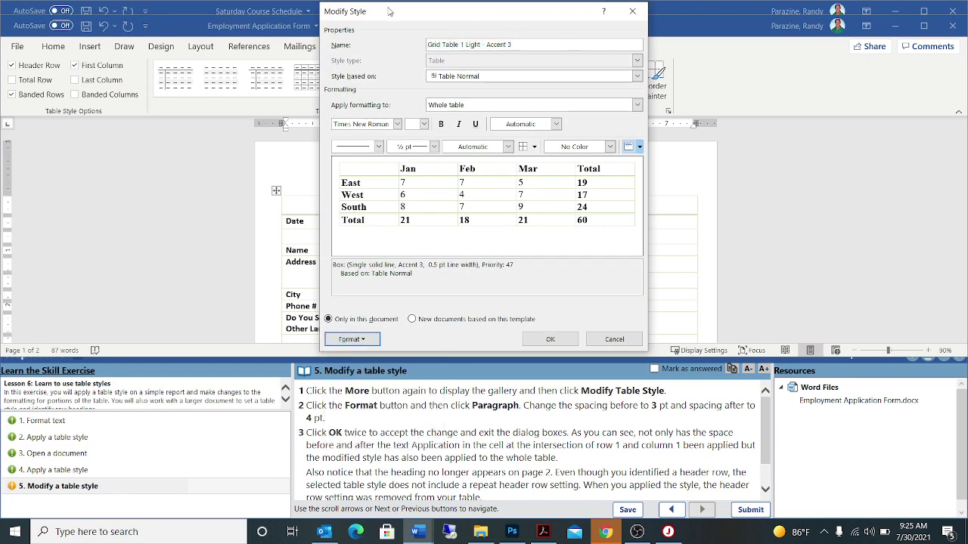
left_click_drag(390, 11, 85, 10)
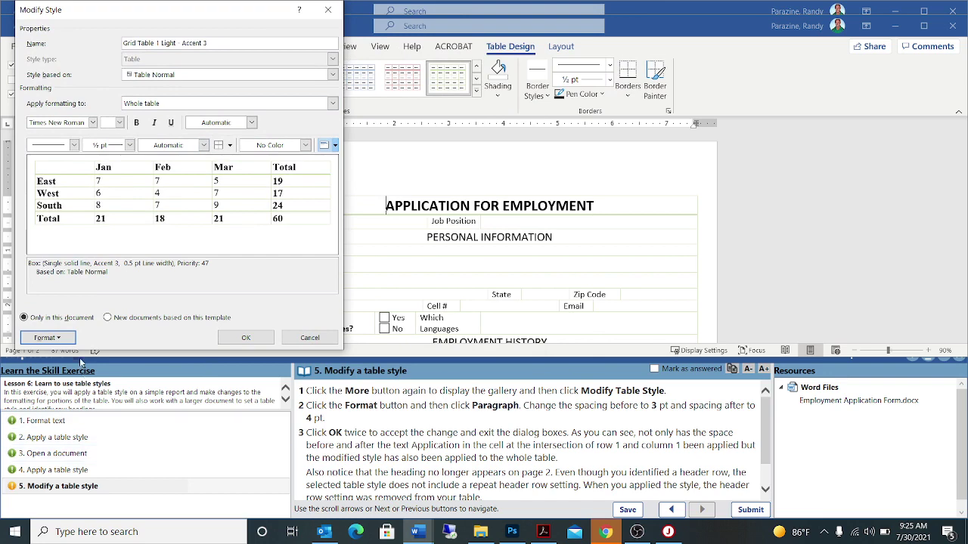
left_click(47, 337)
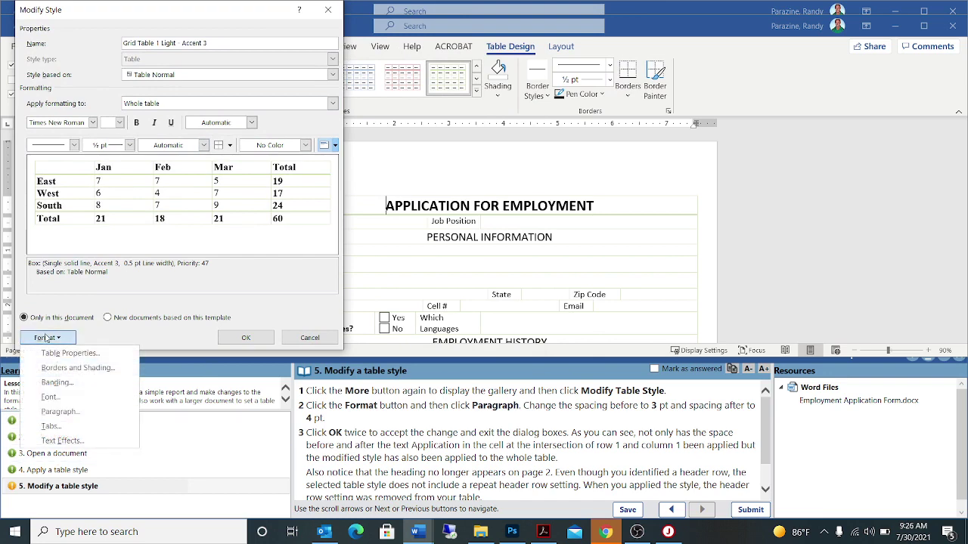
left_click(62, 413)
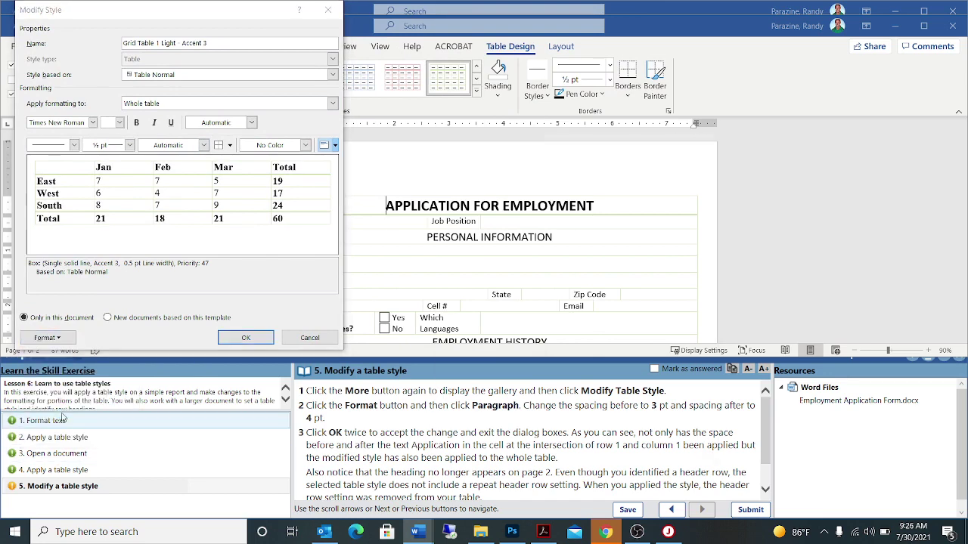
left_click_drag(489, 124, 141, 53)
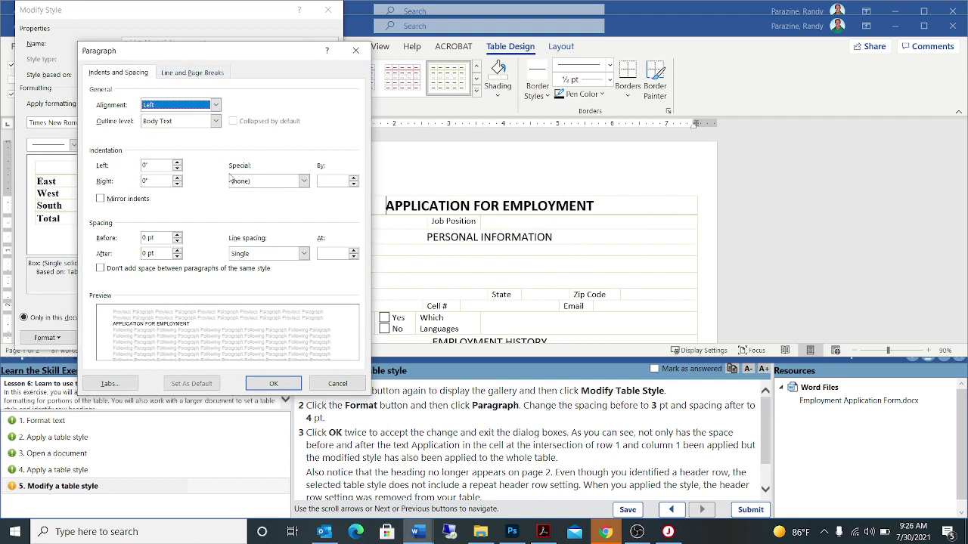
left_click(178, 236)
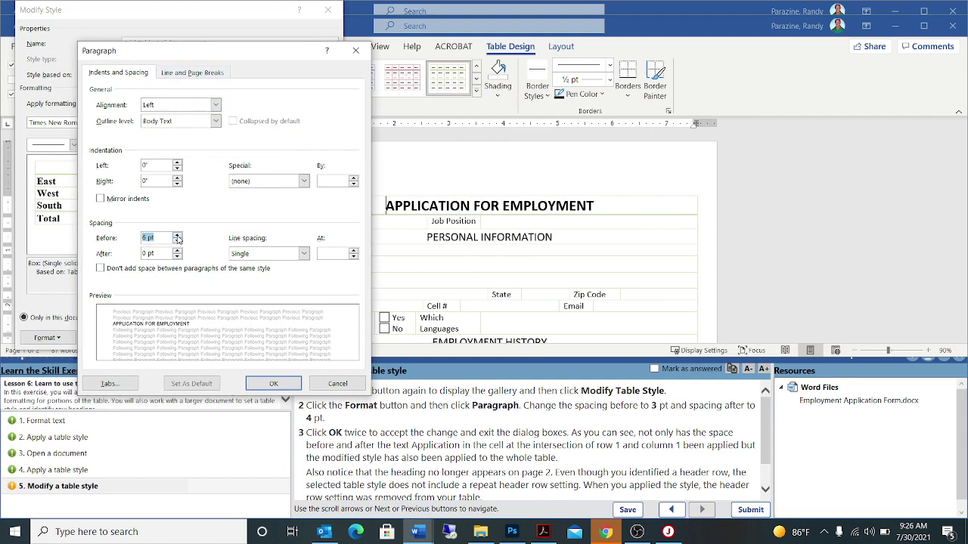
left_click(143, 237)
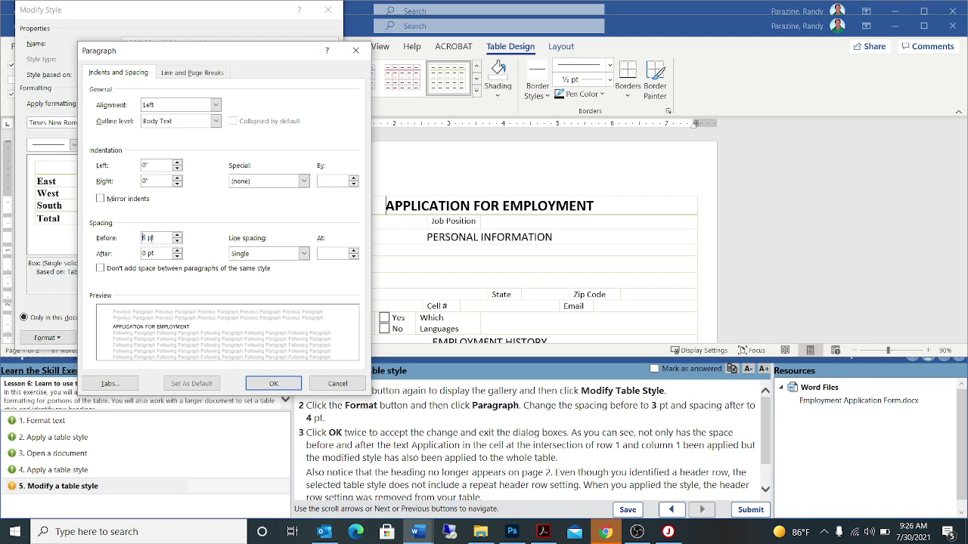
key("Delete")
type("3")
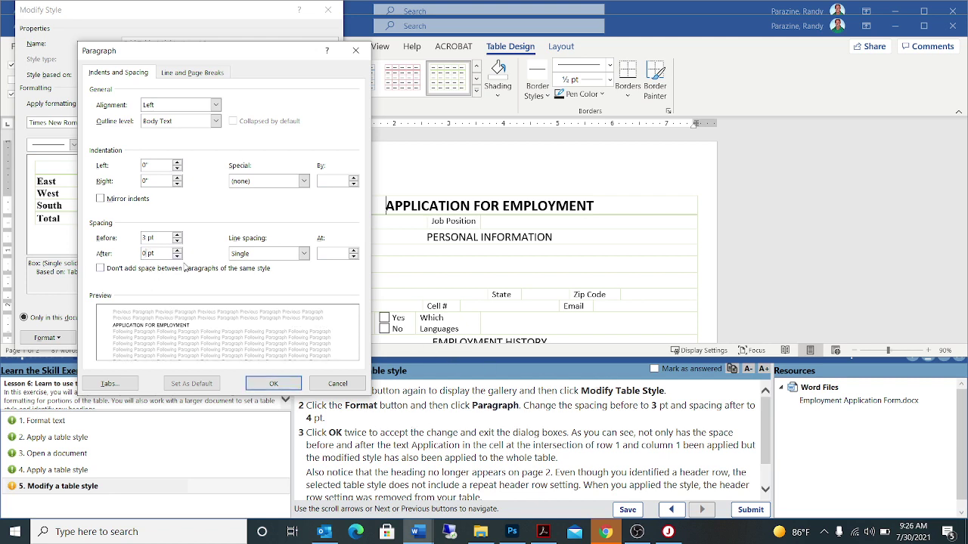
Step: Set the table style's paragraph spacing after to 4 pt and accept the style changes
double_click(144, 253)
key("Delete")
type("4")
left_click(257, 384)
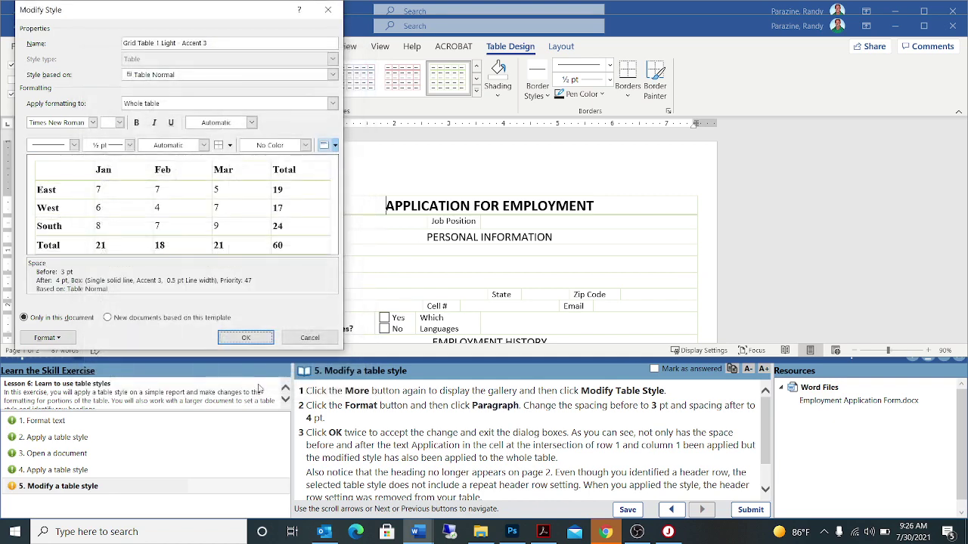
left_click(249, 338)
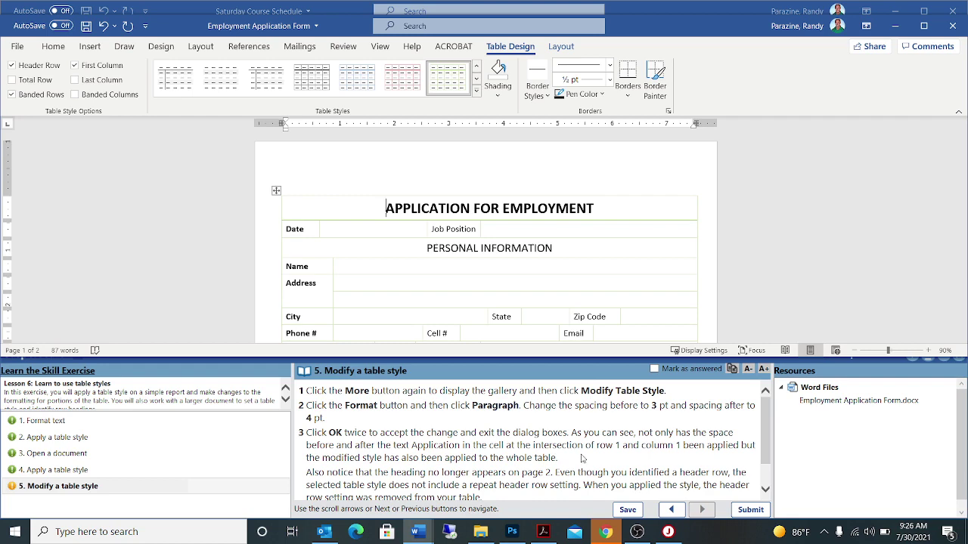
Step: Turn Repeat Header Rows back on for the form's title row and check the heading on page 2
scroll(544, 270, "down", 15)
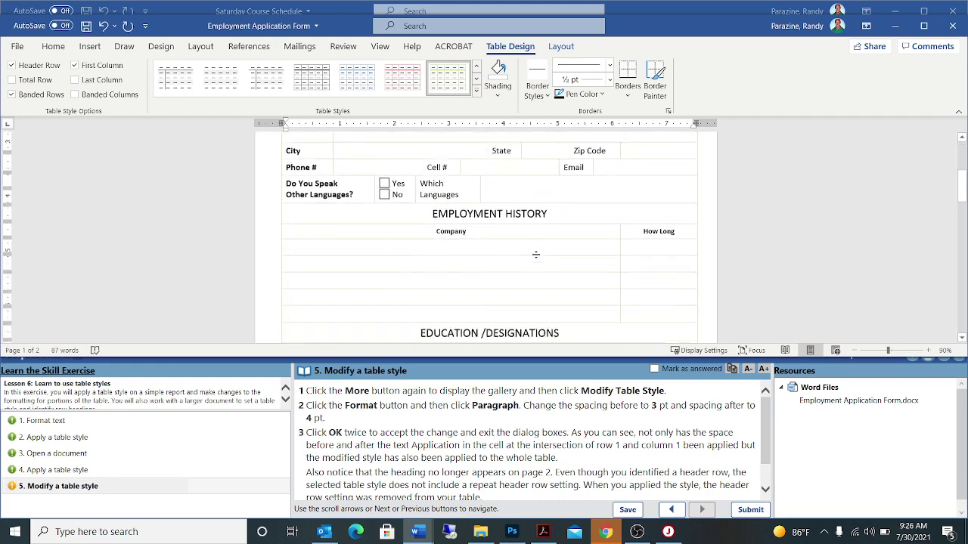
scroll(530, 256, "down", 4)
scroll(530, 254, "up", 3)
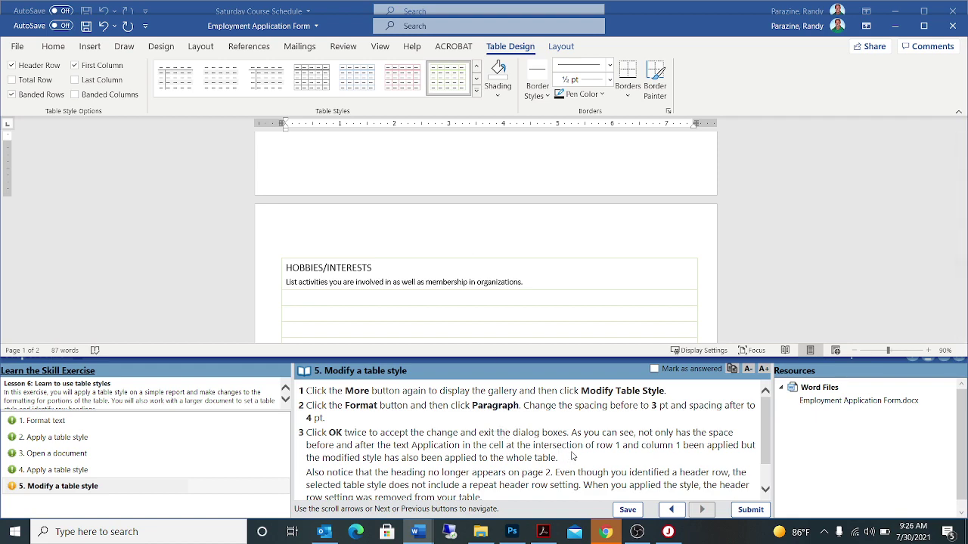
scroll(561, 458, "down", 1)
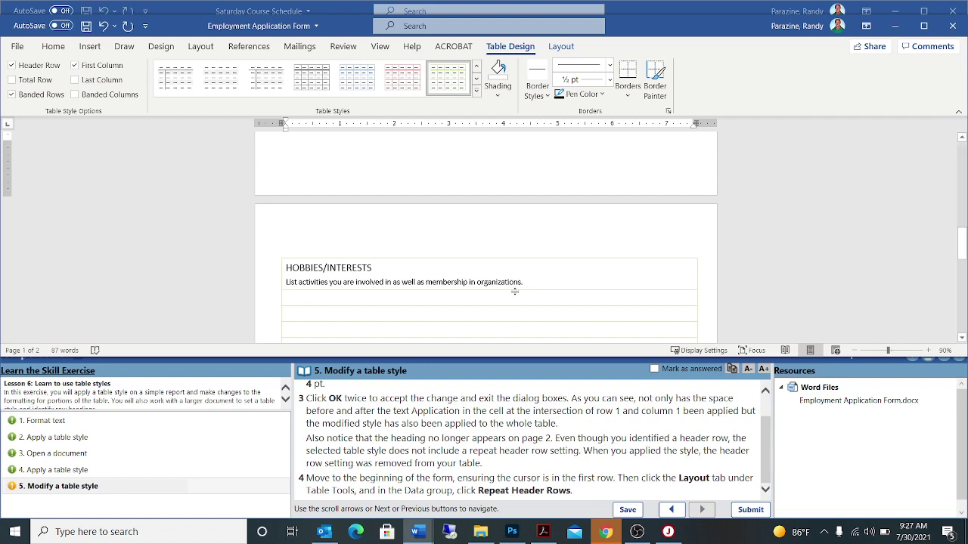
scroll(515, 292, "up", 15)
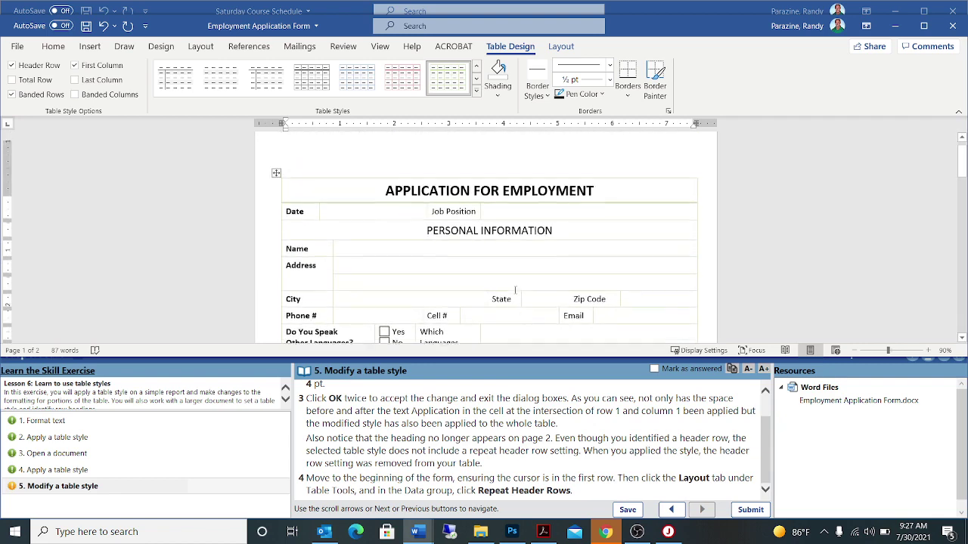
scroll(515, 290, "up", 1)
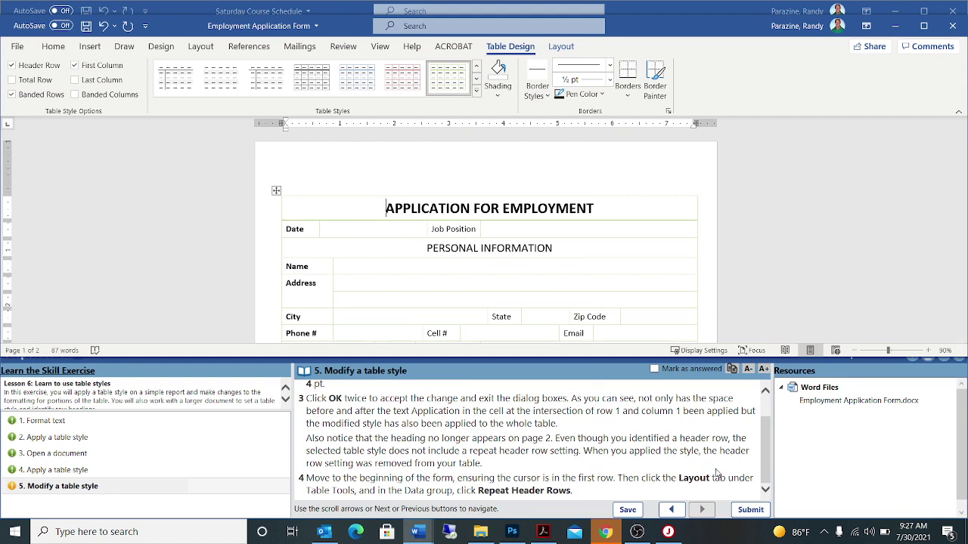
left_click(568, 47)
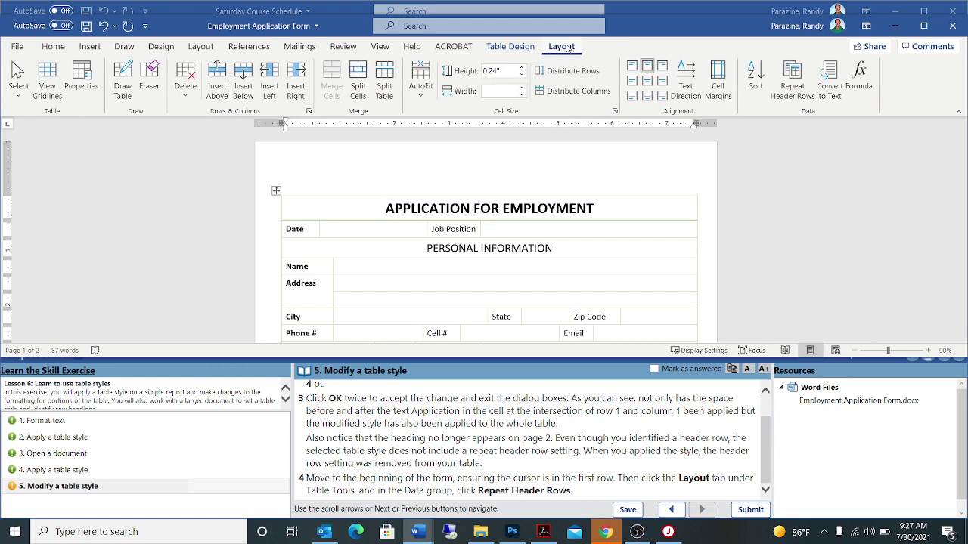
left_click(793, 81)
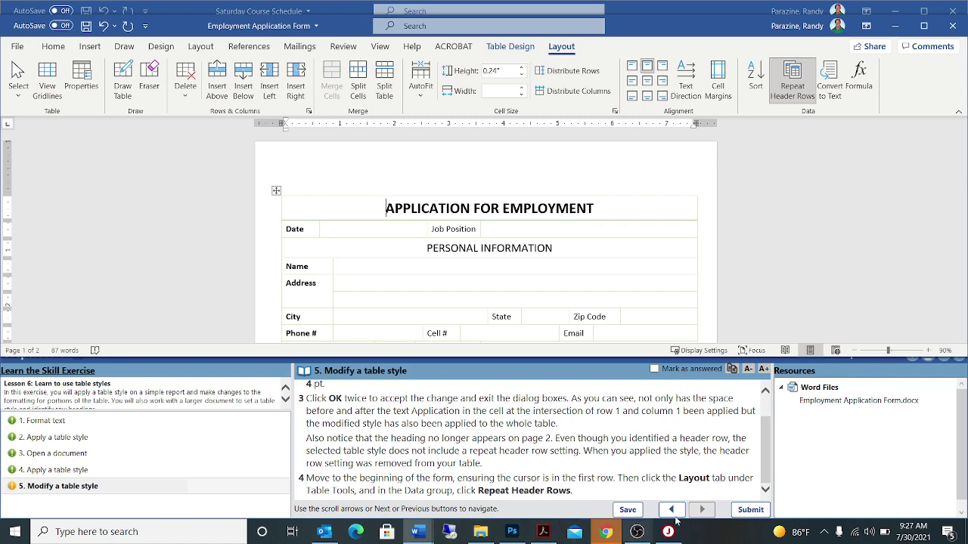
scroll(516, 229, "down", 2)
scroll(516, 229, "down", 8)
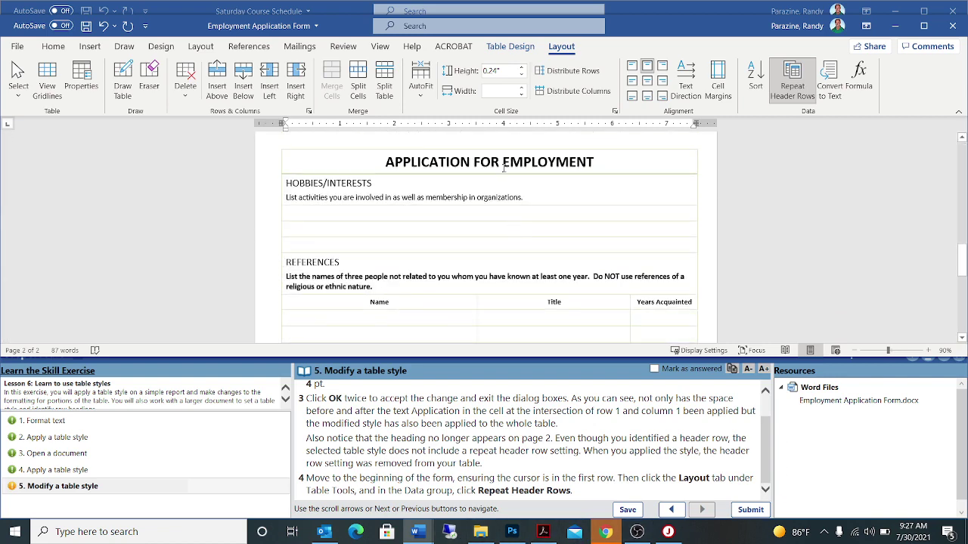
Step: Mark the Modify a table style task as answered and submit the exercise results for scoring
left_click(654, 369)
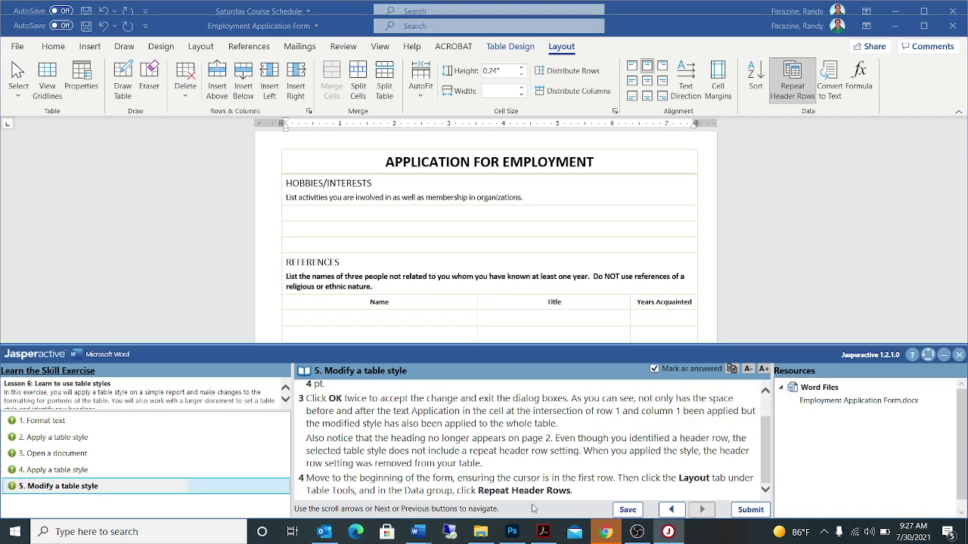
left_click(749, 512)
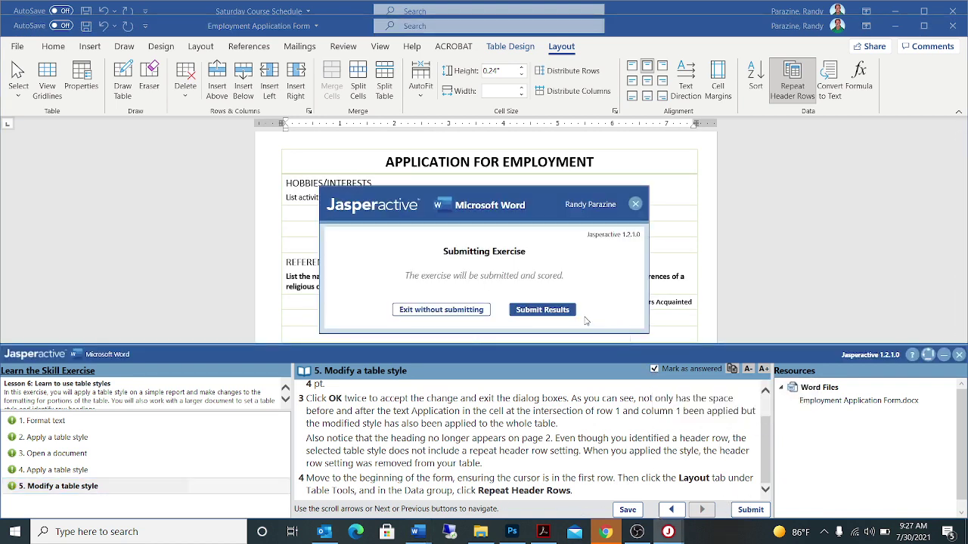
left_click(547, 310)
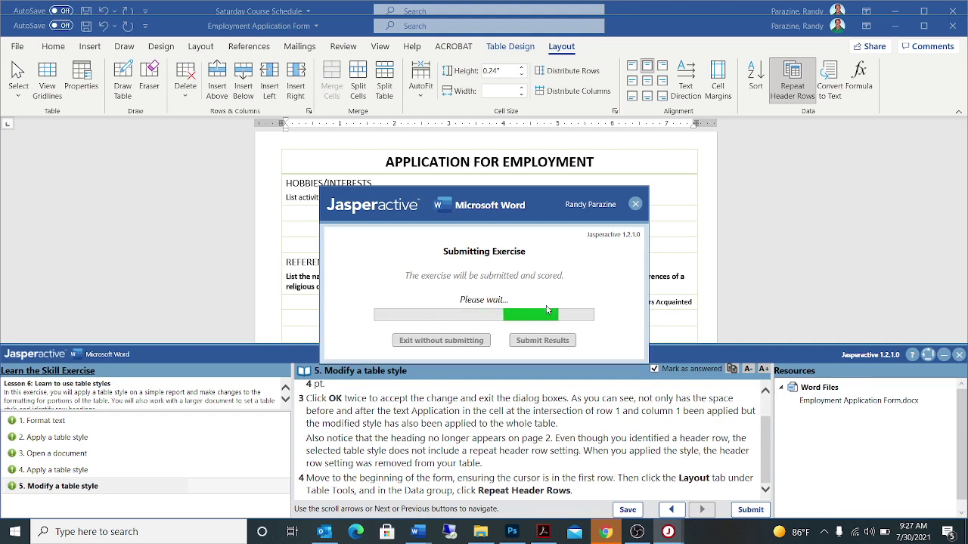